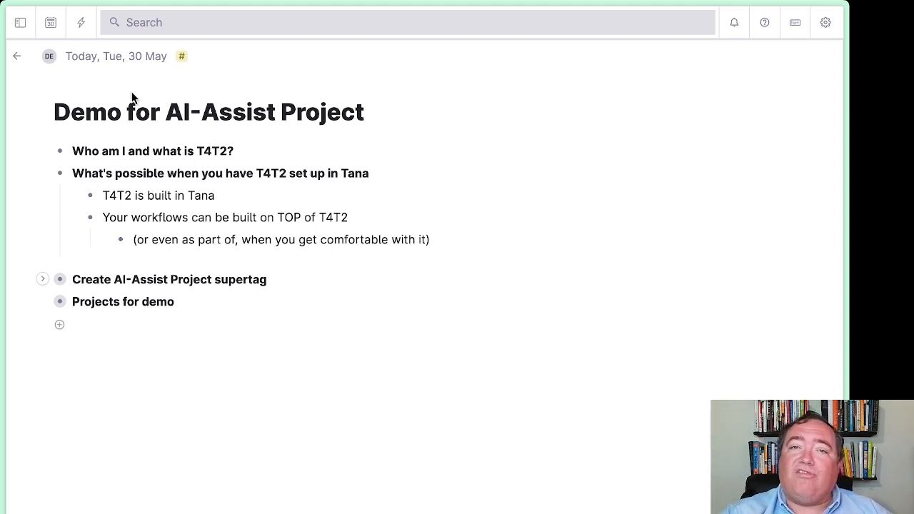
Collapse the "What's possible when you have T4T2 set up in Tana" node and expand "Create AI-Assist Project supertag".
{"action": "left_click", "coordinate": [43, 173]}
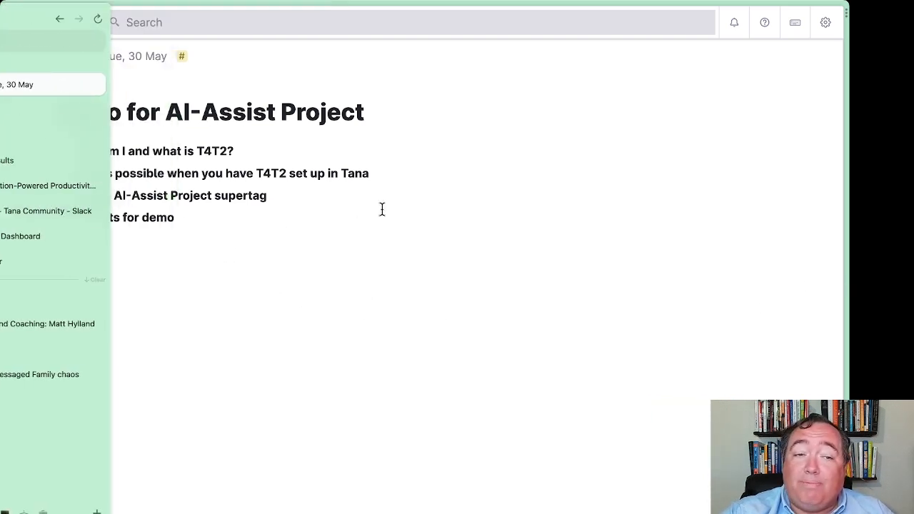
{"action": "left_click", "coordinate": [45, 195]}
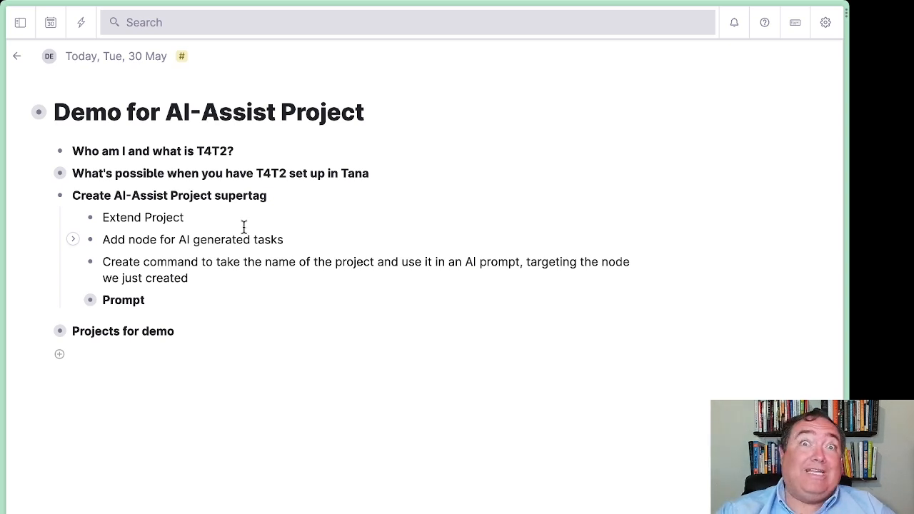
Insert a blank node above "Extend Project" and create and apply a new supertag named "AI-Assist Project" on it.
{"action": "left_click", "coordinate": [99, 220]}
{"action": "key", "text": "Return"}
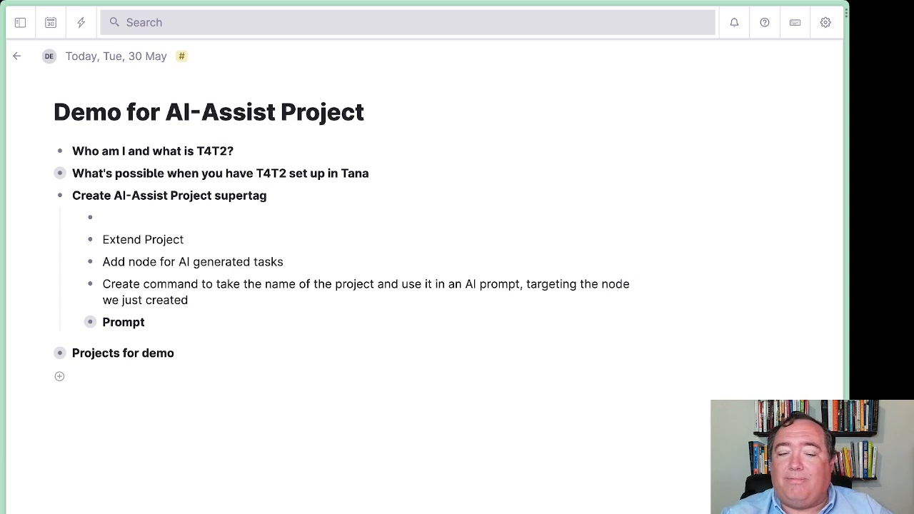
{"action": "type", "text": "#"}
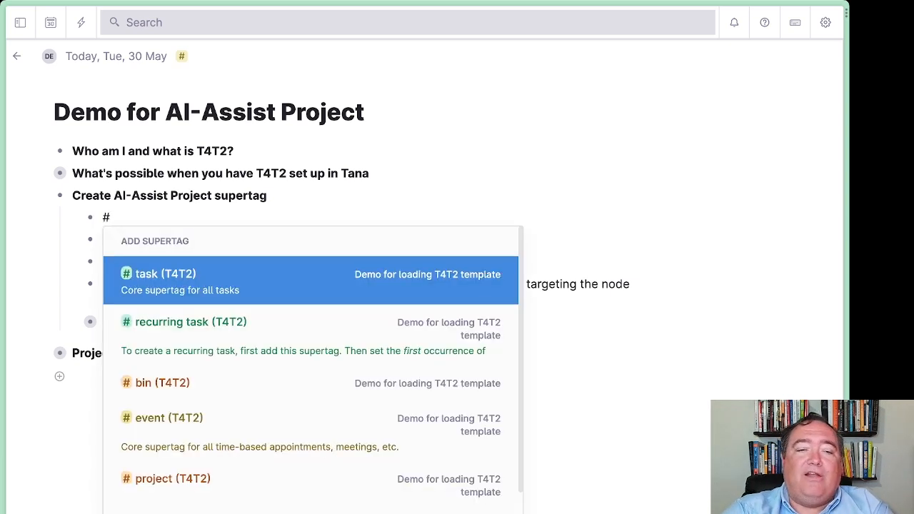
{"action": "type", "text": "AI-"}
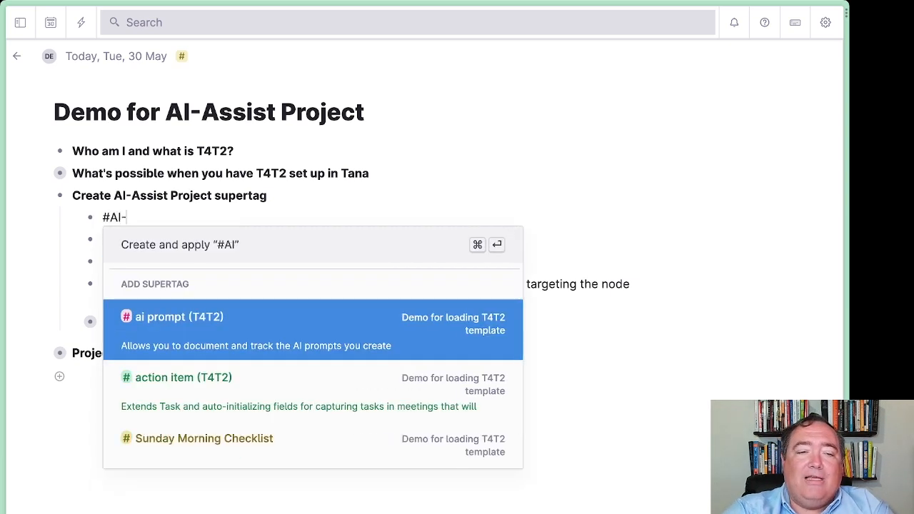
{"action": "type", "text": "Assist Proe"}
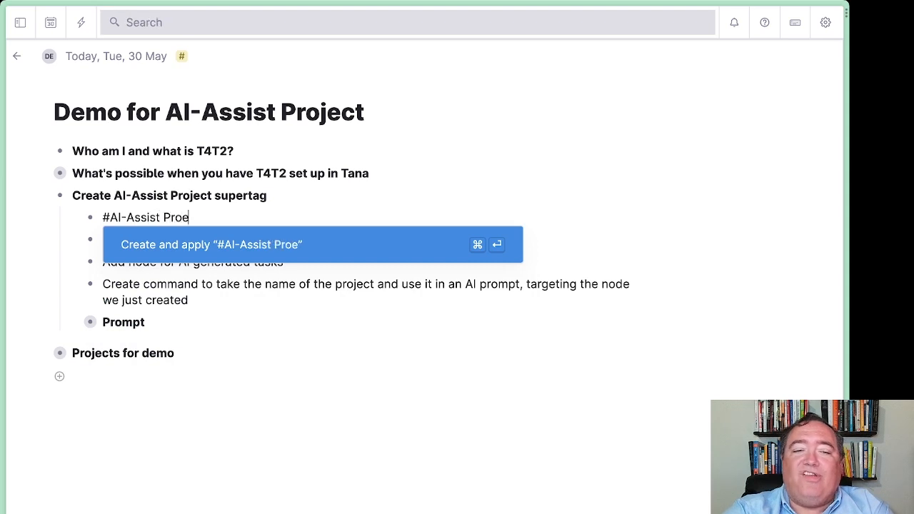
{"action": "key", "text": "BackSpace"}
{"action": "type", "text": "ject"}
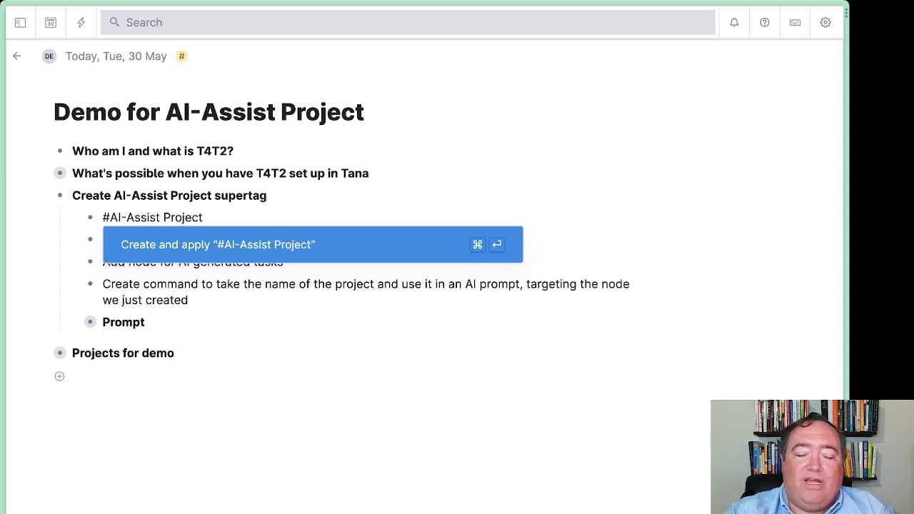
{"action": "key", "text": "Return"}
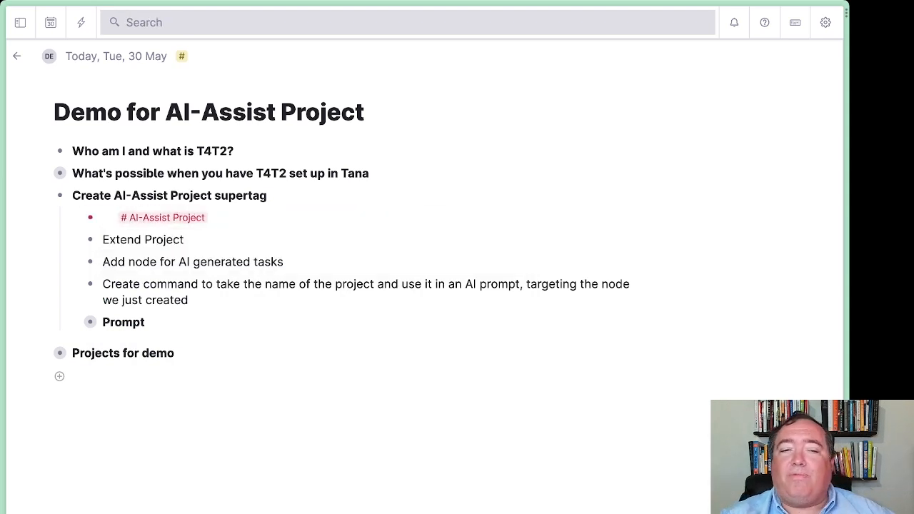
Open the configuration of the AI-Assist Project supertag and make it extend the "project (T4T2)" supertag.
{"action": "left_click", "coordinate": [199, 218]}
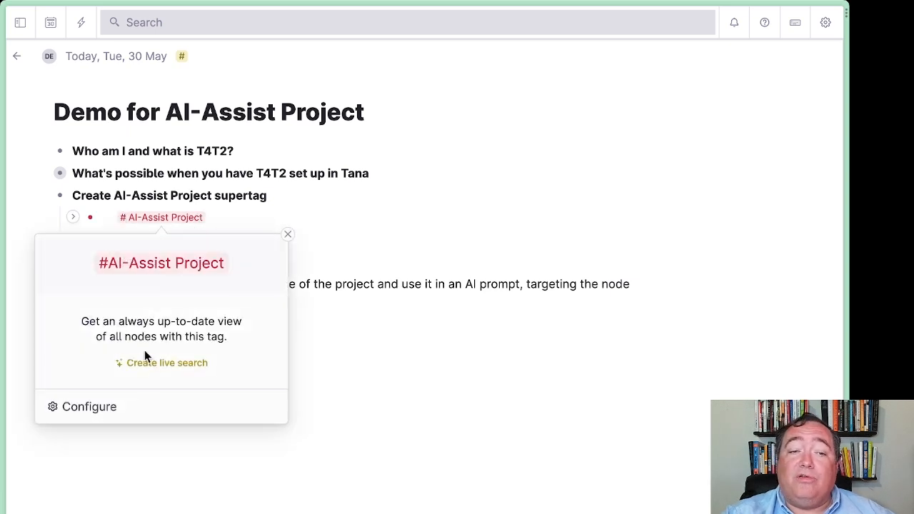
{"action": "left_click", "coordinate": [114, 406]}
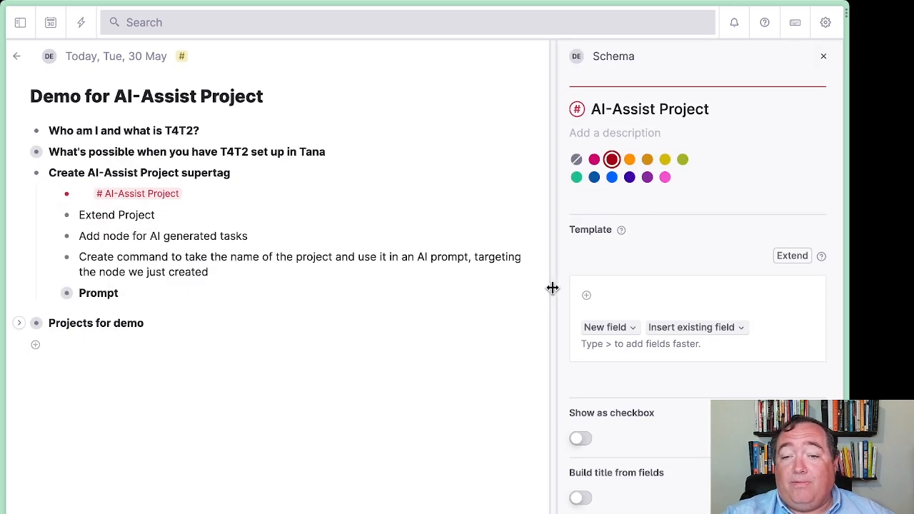
{"action": "left_click_drag", "start_coordinate": [550, 288], "coordinate": [506, 285]}
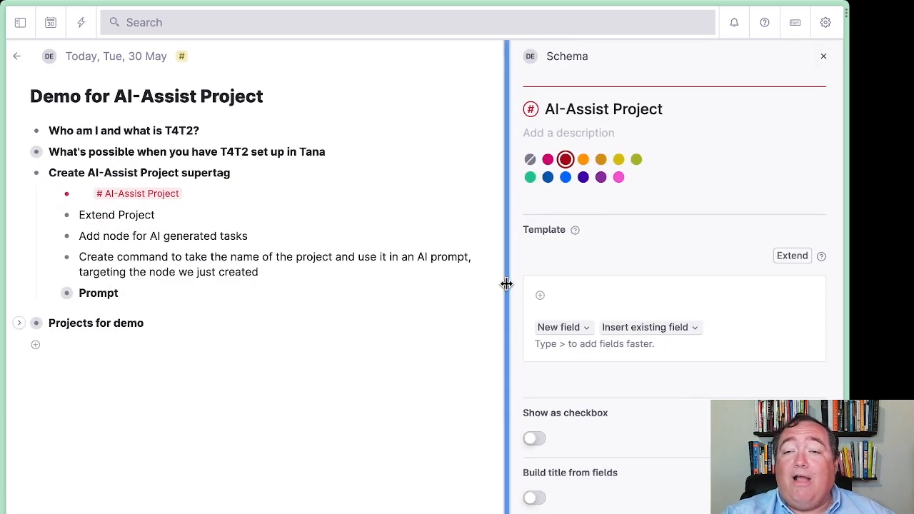
{"action": "left_click", "coordinate": [791, 257]}
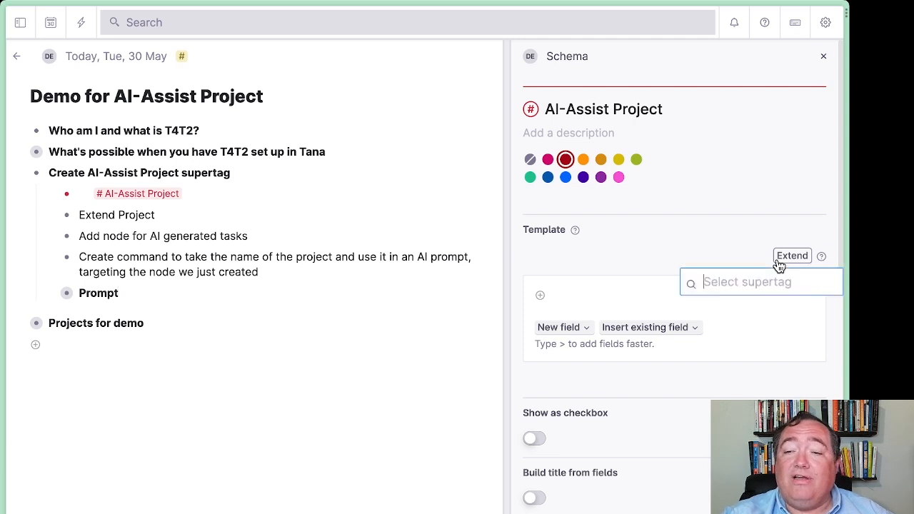
{"action": "type", "text": "ro"}
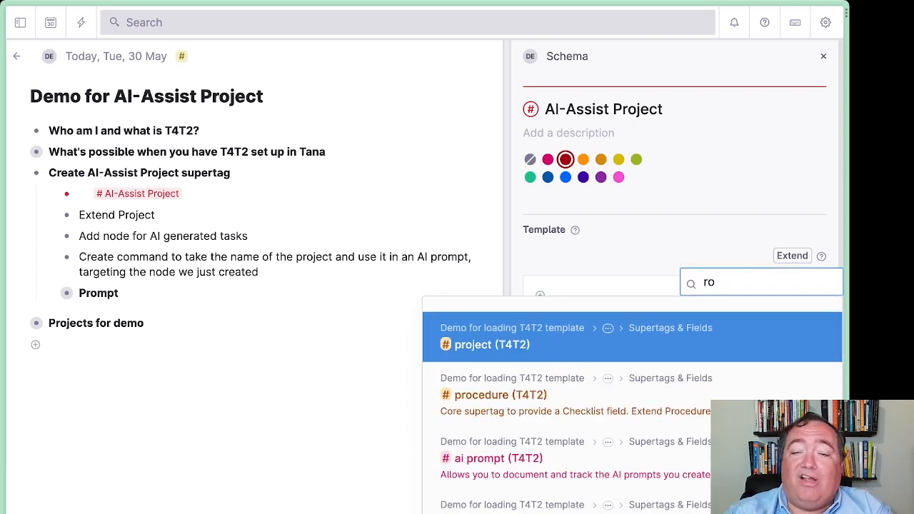
{"action": "key", "text": "Return"}
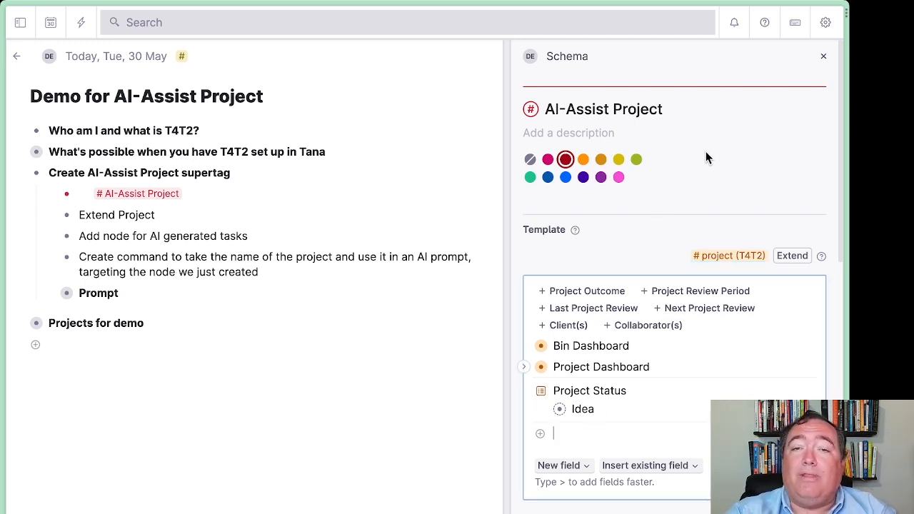
Add a node named "AI-Suggested Tasks" to the AI-Assist Project template, below Project Status.
{"action": "type", "text": "AI-"}
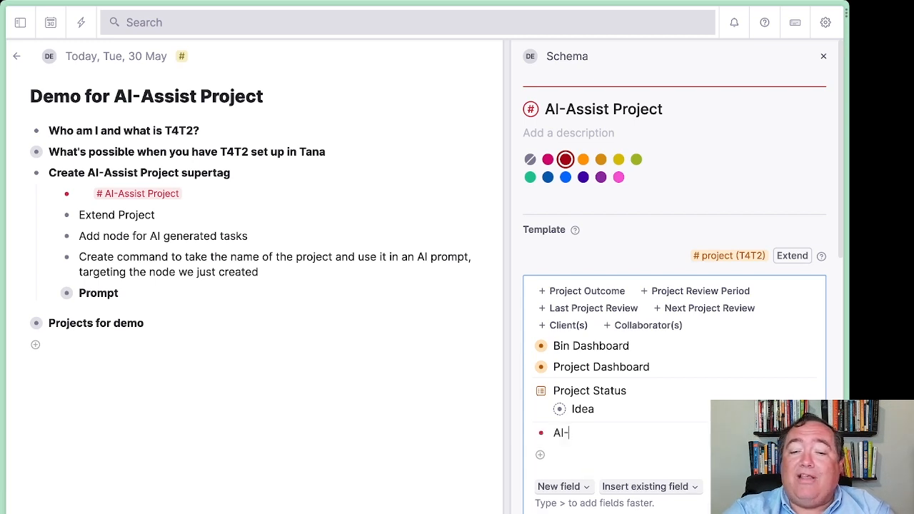
{"action": "type", "text": "Suggested T"}
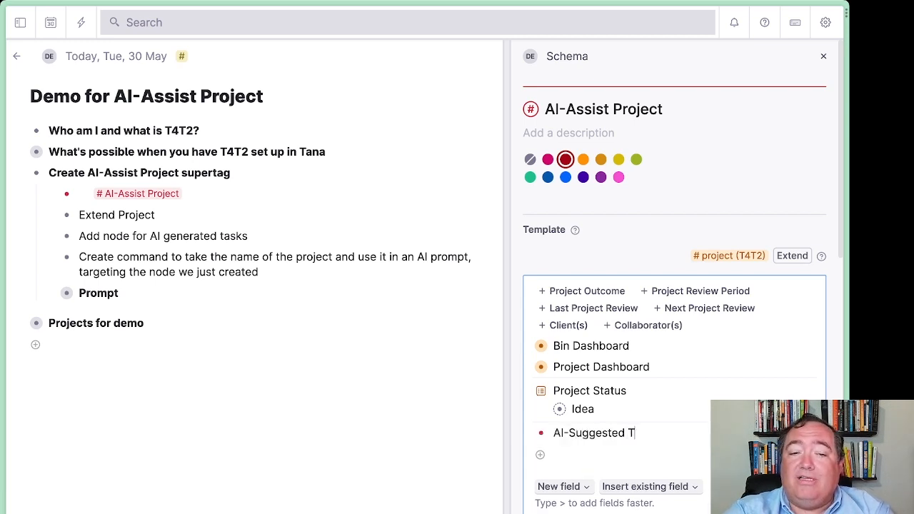
{"action": "type", "text": "asks"}
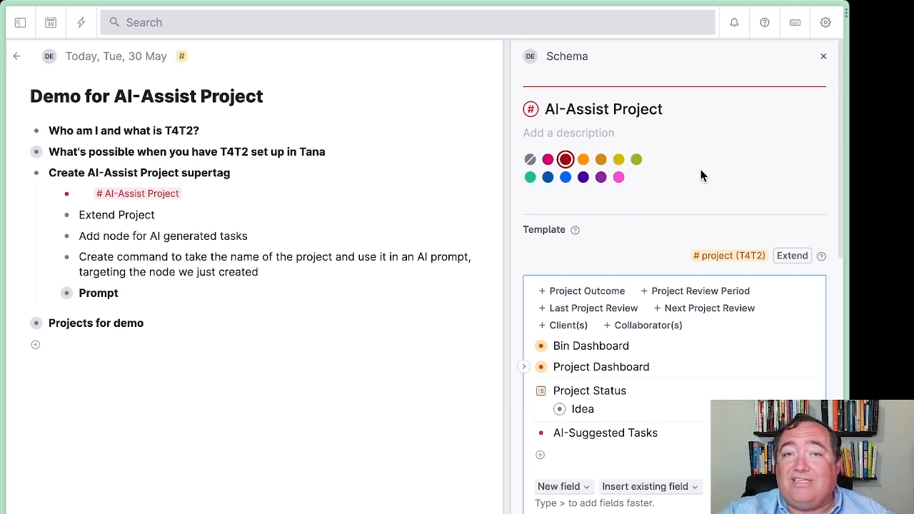
Add an entry named "Ask AI for tasks" to the supertag's Commands and convert it to a command.
{"action": "left_click", "coordinate": [507, 235]}
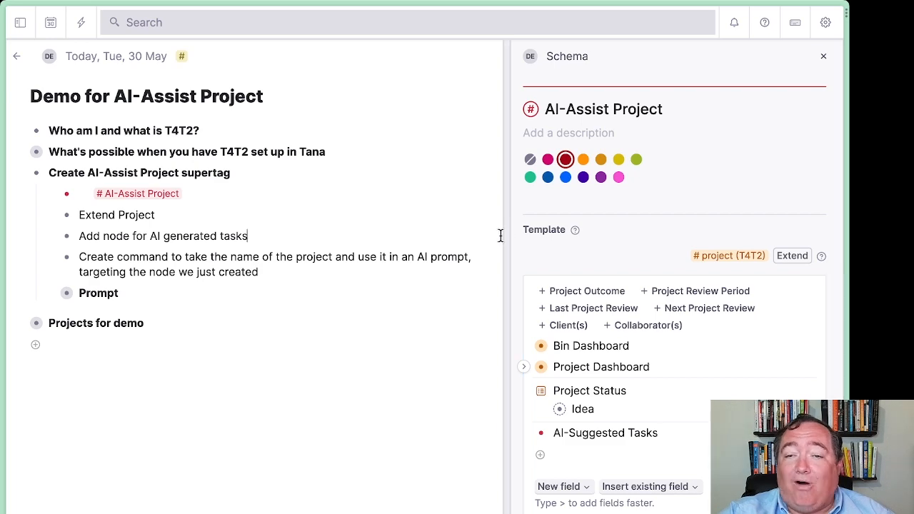
{"action": "left_click_drag", "start_coordinate": [506, 228], "coordinate": [471, 228]}
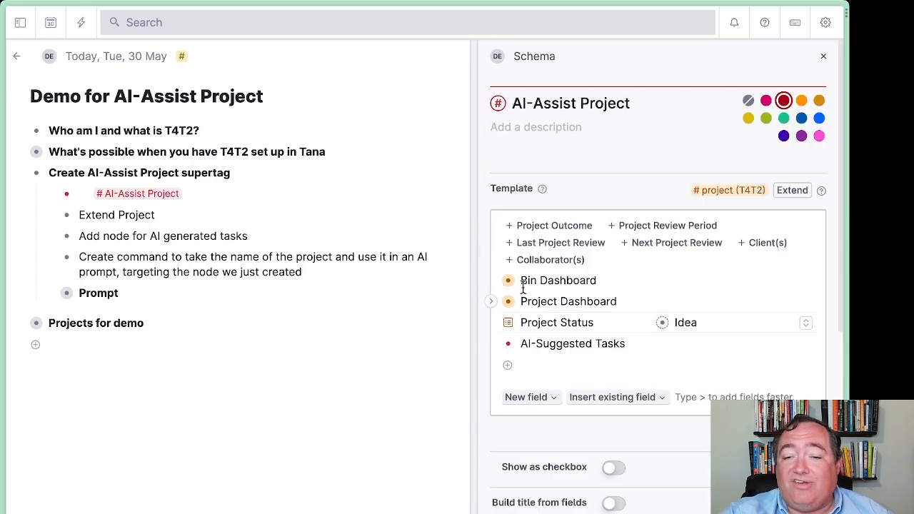
{"action": "scroll", "coordinate": [639, 357], "scroll_direction": "down", "scroll_amount": 8}
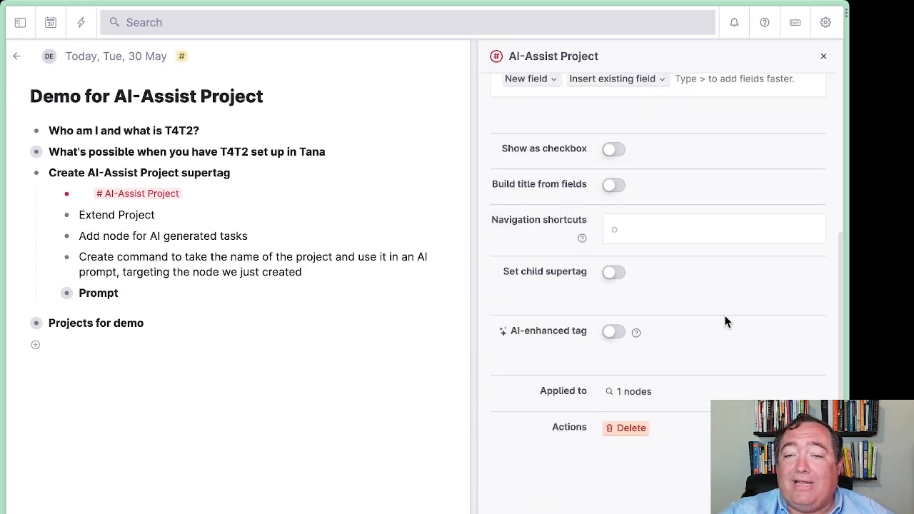
{"action": "scroll", "coordinate": [724, 318], "scroll_direction": "up", "scroll_amount": 8}
{"action": "scroll", "coordinate": [724, 315], "scroll_direction": "down", "scroll_amount": 8}
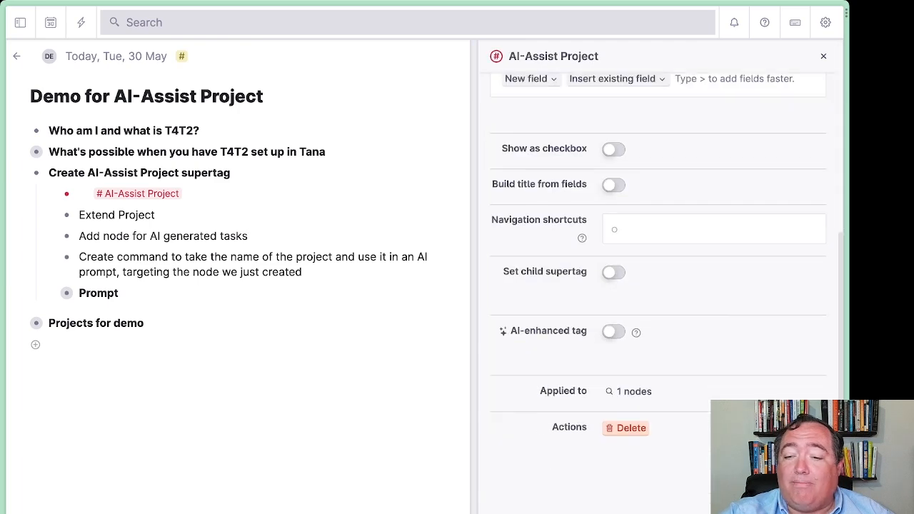
{"action": "scroll", "coordinate": [692, 441], "scroll_direction": "down", "scroll_amount": 2}
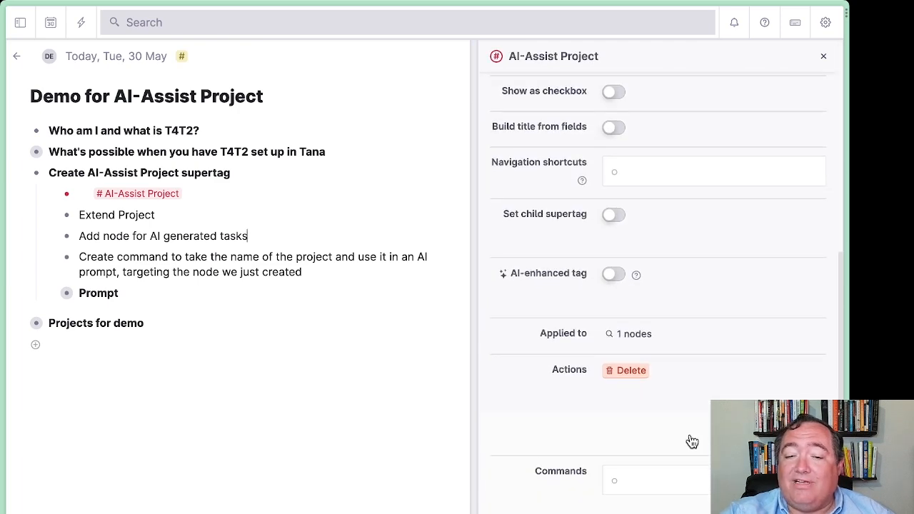
{"action": "left_click", "coordinate": [640, 485]}
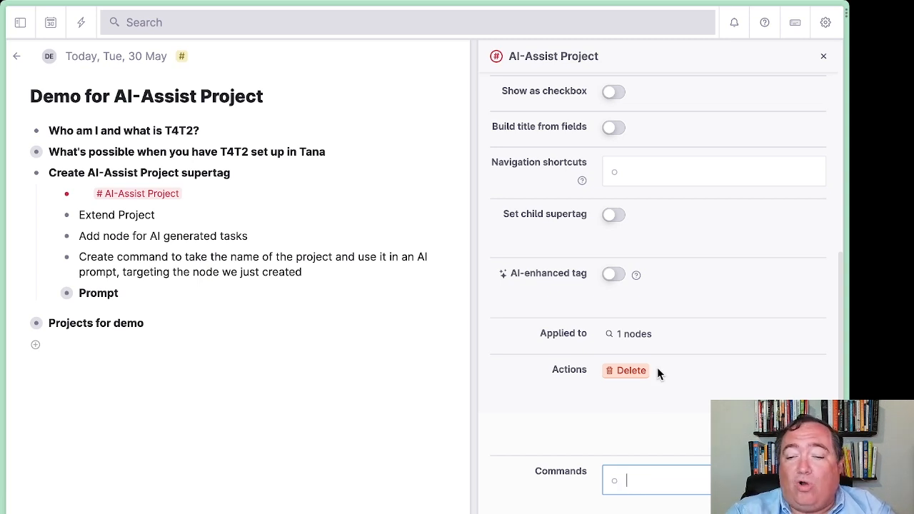
{"action": "type", "text": "Ask AI for tasks"}
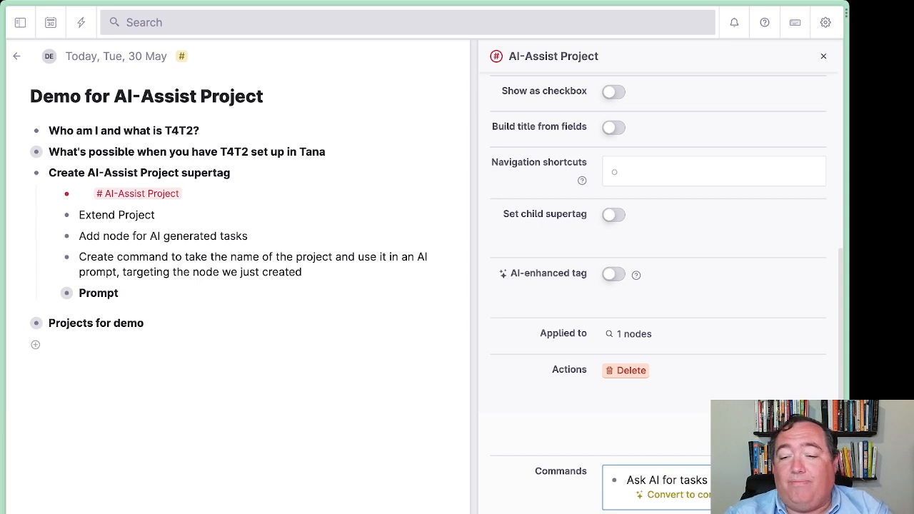
{"action": "key", "text": "Down"}
{"action": "key", "text": "Return"}
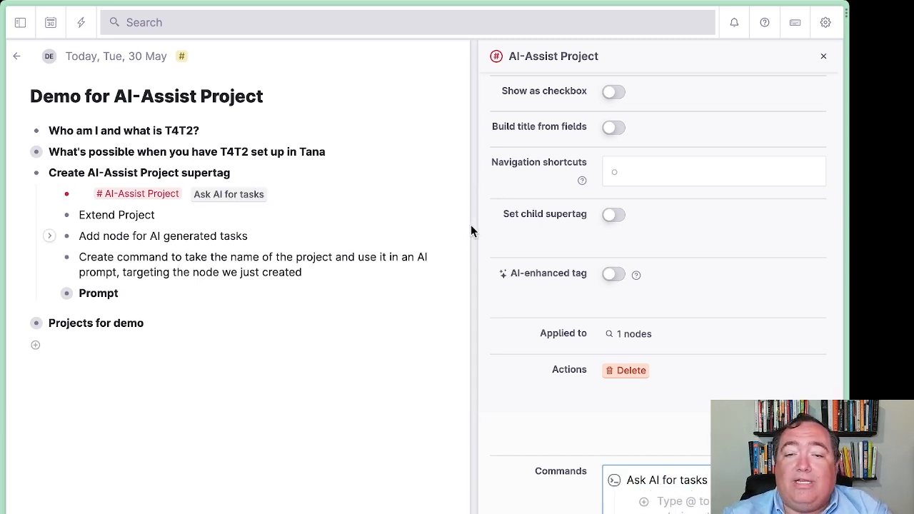
Insert the Ask AI system command under "Ask AI for tasks" and open its configuration.
{"action": "left_click_drag", "start_coordinate": [474, 227], "coordinate": [451, 220]}
{"action": "scroll", "coordinate": [555, 318], "scroll_direction": "down", "scroll_amount": 2}
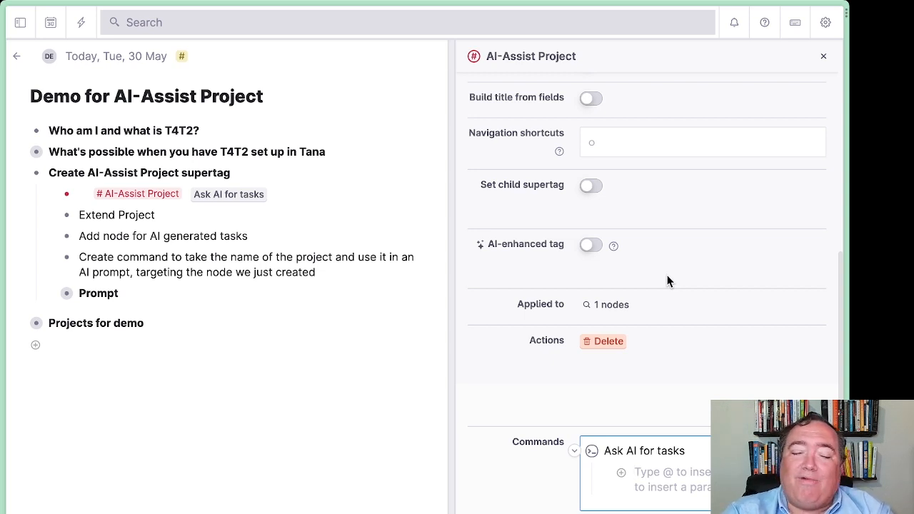
{"action": "type", "text": "@"}
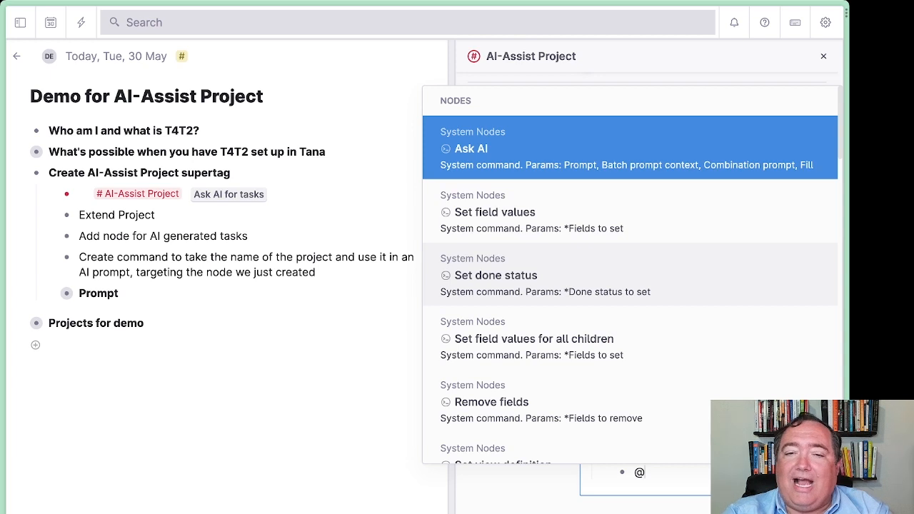
{"action": "key", "text": "Return"}
{"action": "left_click", "coordinate": [717, 472]}
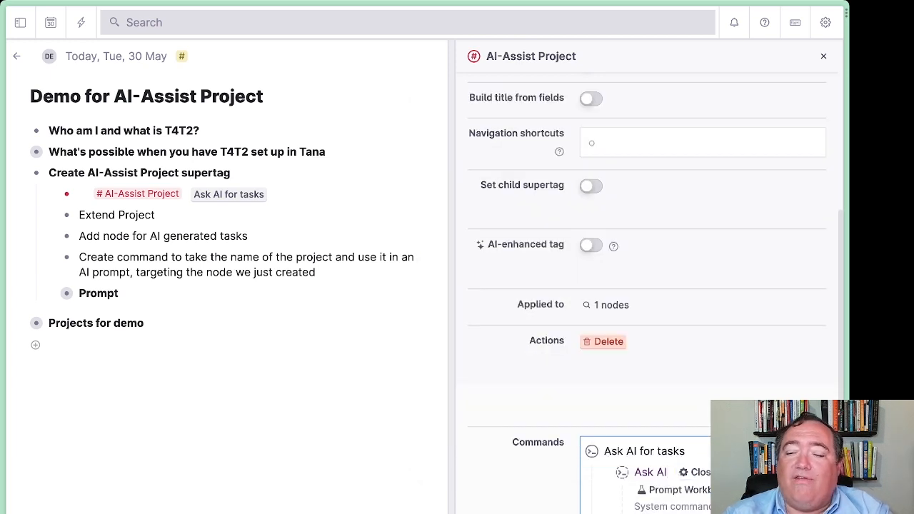
Widen the supertag configuration pane and add the Prompt parameter field to the Ask AI command.
{"action": "scroll", "coordinate": [604, 265], "scroll_direction": "down", "scroll_amount": 5}
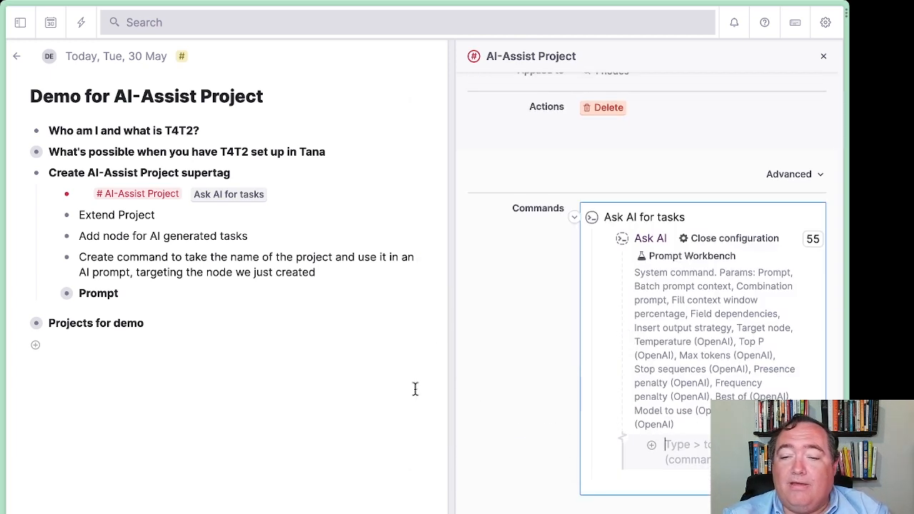
{"action": "left_click_drag", "start_coordinate": [449, 302], "coordinate": [198, 300]}
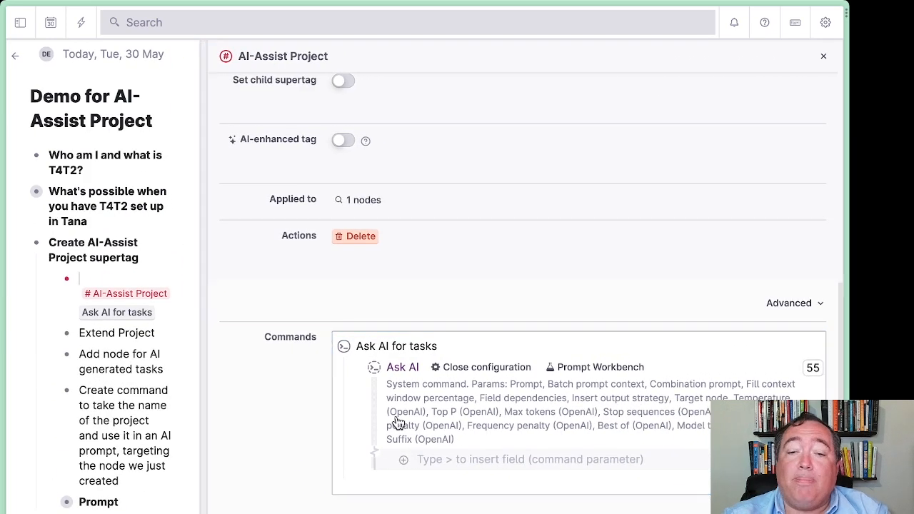
{"action": "left_click", "coordinate": [481, 458]}
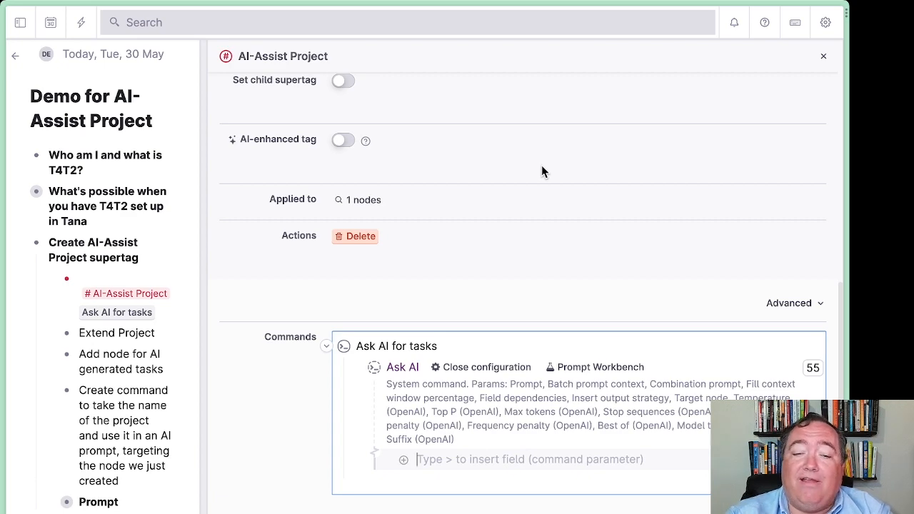
{"action": "type", "text": "Pro"}
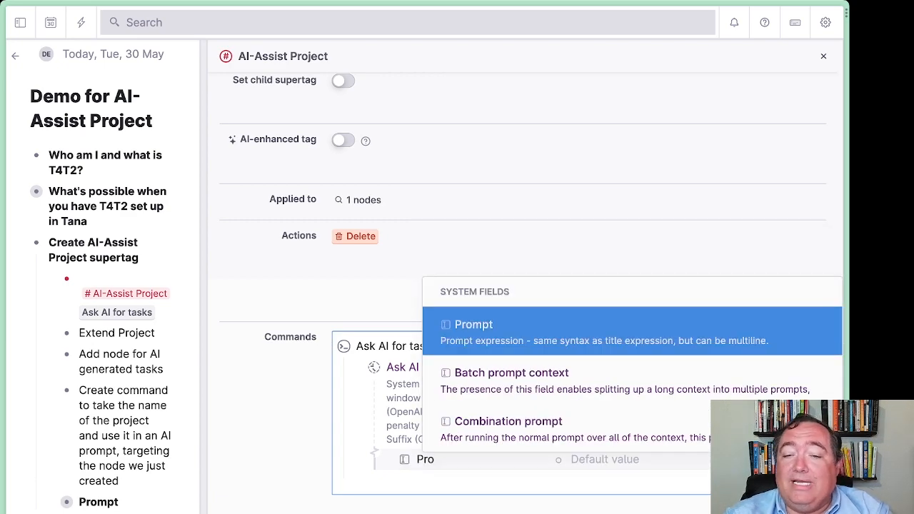
{"action": "key", "text": "Return"}
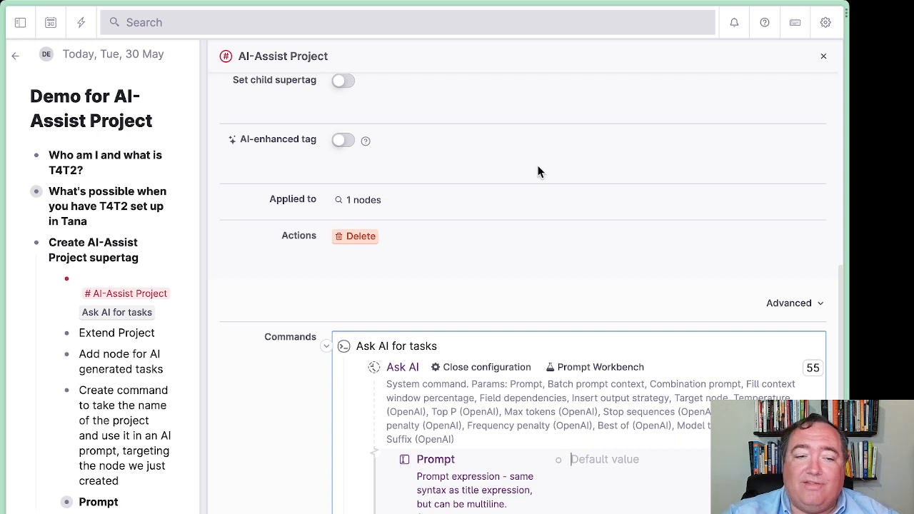
Expand the Prompt outline node and its AI-suggested tasks prompt, and copy a reference to the AI Prompt value.
{"action": "scroll", "coordinate": [136, 380], "scroll_direction": "down", "scroll_amount": 1}
{"action": "scroll", "coordinate": [136, 379], "scroll_direction": "down", "scroll_amount": 2}
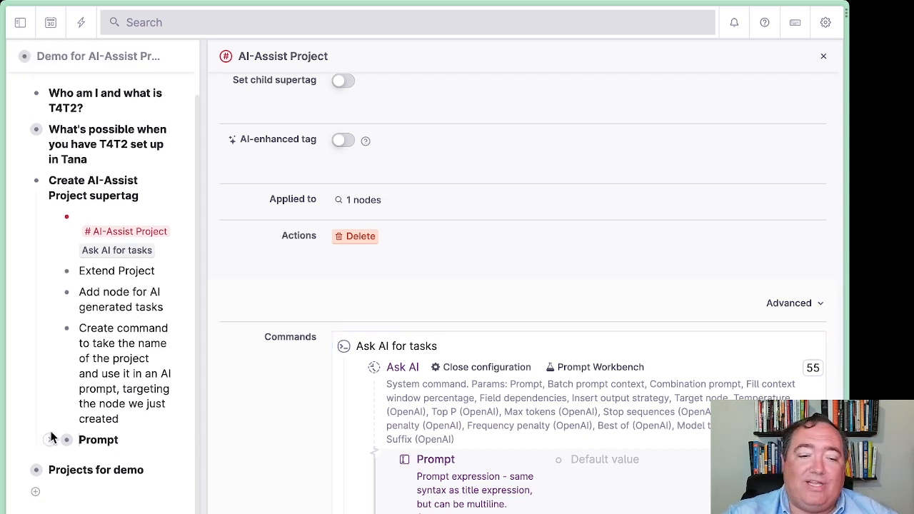
{"action": "left_click", "coordinate": [47, 441]}
{"action": "scroll", "coordinate": [78, 425], "scroll_direction": "down", "scroll_amount": 3}
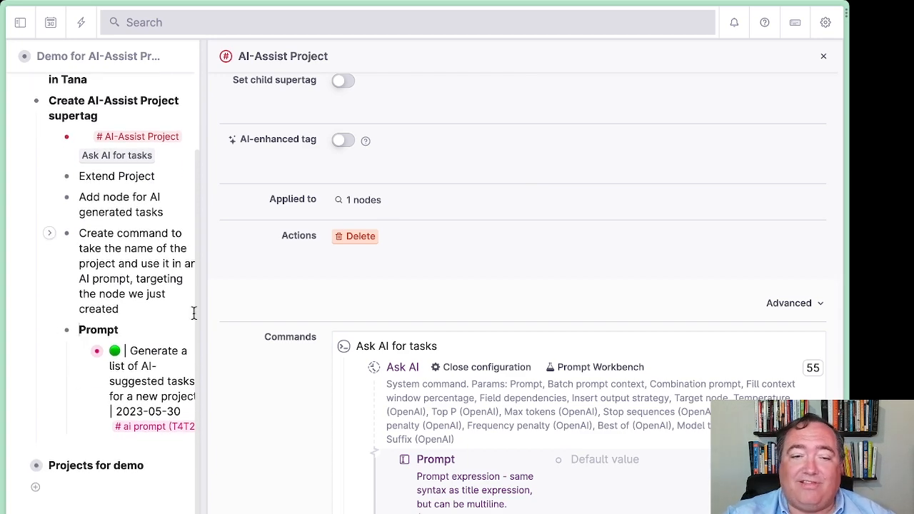
{"action": "left_click_drag", "start_coordinate": [204, 310], "coordinate": [333, 307]}
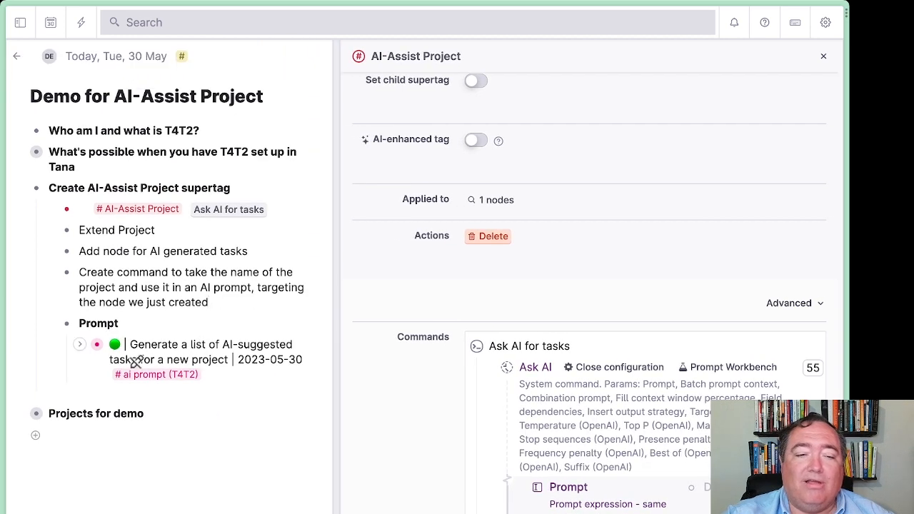
{"action": "left_click", "coordinate": [79, 345]}
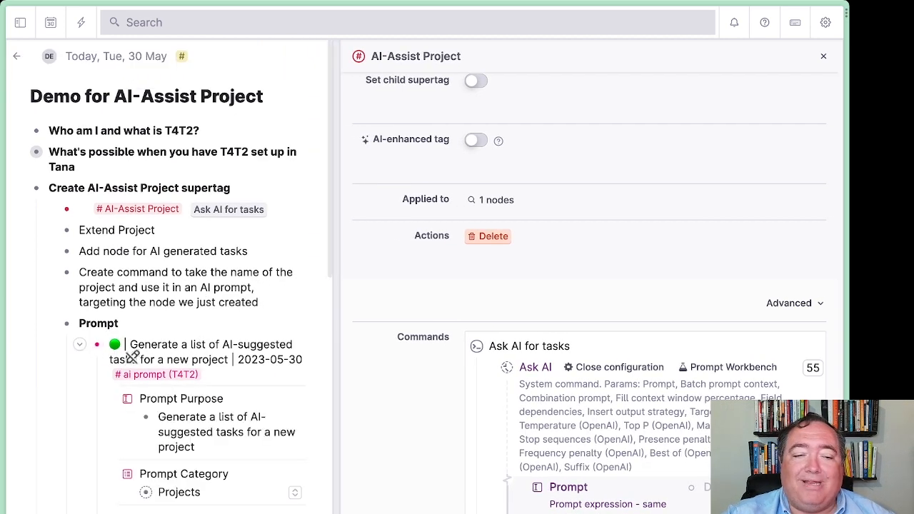
{"action": "scroll", "coordinate": [179, 352], "scroll_direction": "down", "scroll_amount": 5}
{"action": "scroll", "coordinate": [180, 356], "scroll_direction": "down", "scroll_amount": 7}
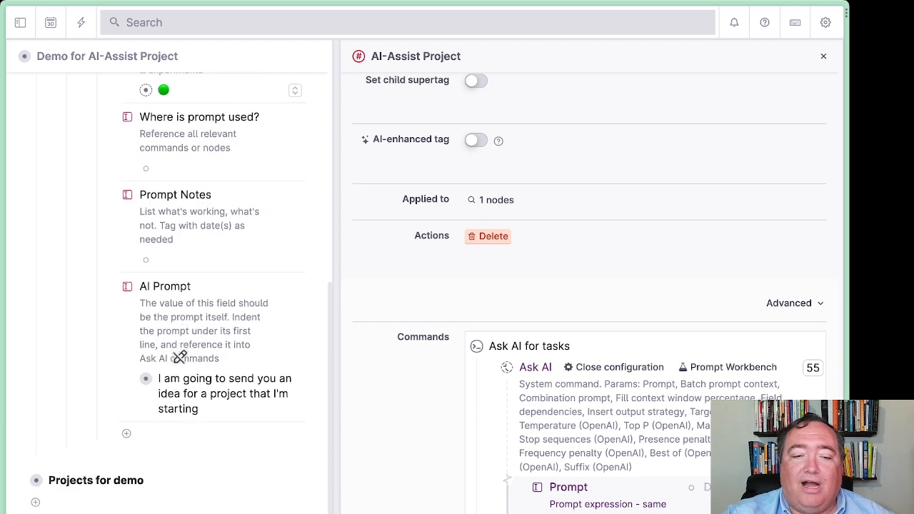
{"action": "left_click", "coordinate": [182, 393]}
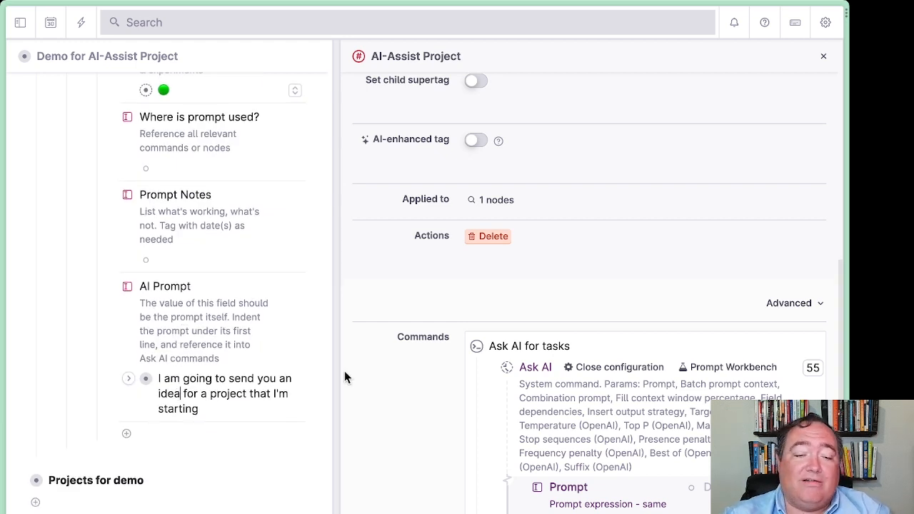
{"action": "key", "text": "super+c"}
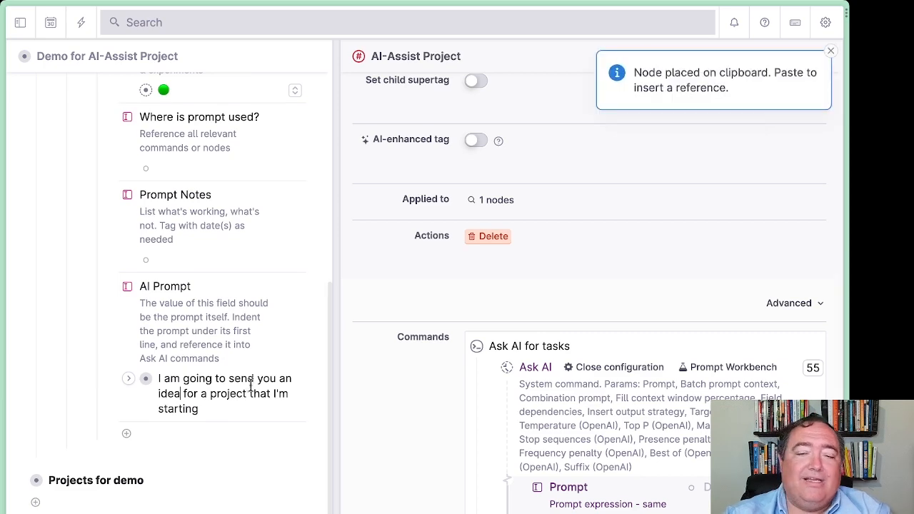
Insert the copied prompt reference, "I am going to send you an idea for a project that I'm starting", as the Ask AI command's Prompt value.
{"action": "left_click_drag", "start_coordinate": [332, 206], "coordinate": [211, 202]}
{"action": "scroll", "coordinate": [649, 496], "scroll_direction": "down", "scroll_amount": 2}
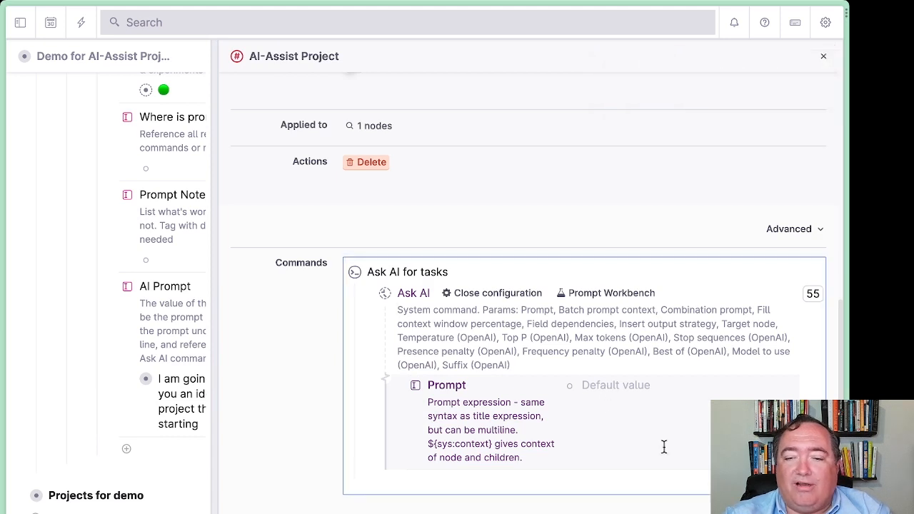
{"action": "left_click", "coordinate": [598, 386]}
{"action": "key", "text": "ctrl+v"}
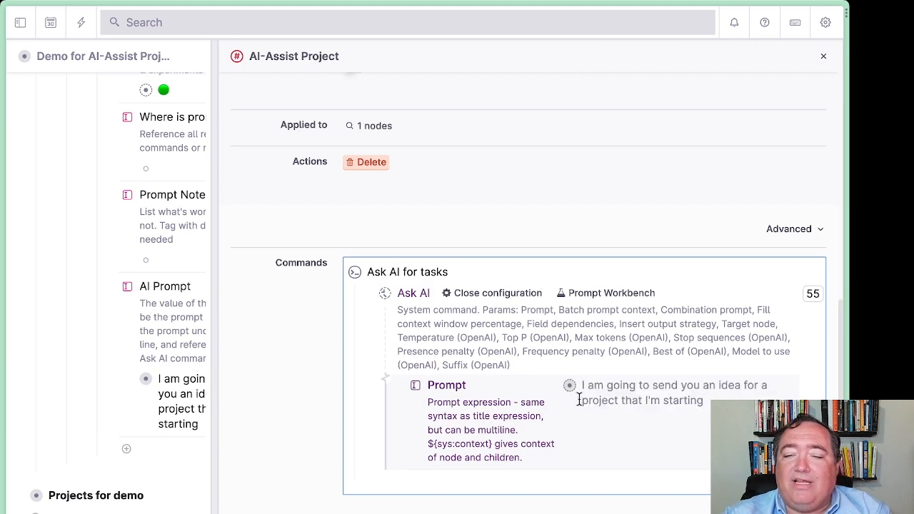
Expand the referenced prompt under Ask AI and examine its assignment, parameters, format rules and the ${name} expression.
{"action": "left_click", "coordinate": [553, 388]}
{"action": "scroll", "coordinate": [752, 395], "scroll_direction": "down", "scroll_amount": 3}
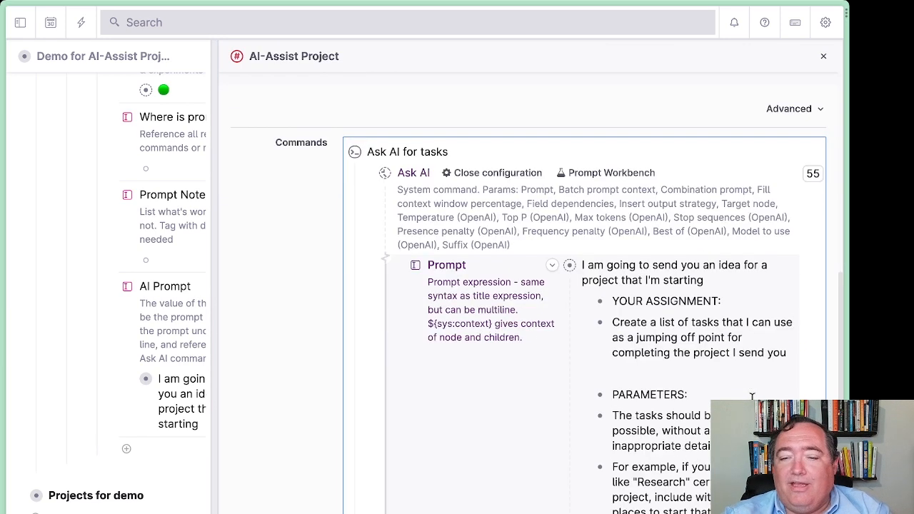
{"action": "scroll", "coordinate": [751, 395], "scroll_direction": "down", "scroll_amount": 2}
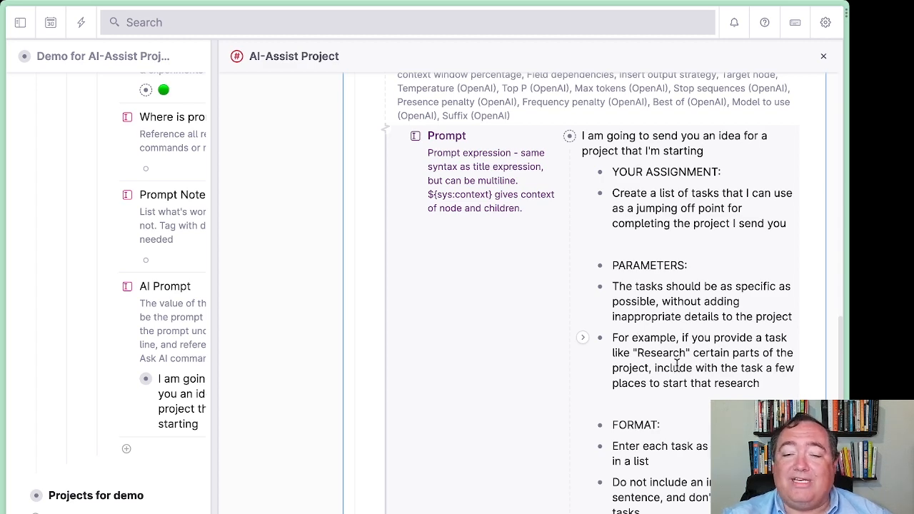
{"action": "scroll", "coordinate": [684, 381], "scroll_direction": "down", "scroll_amount": 4}
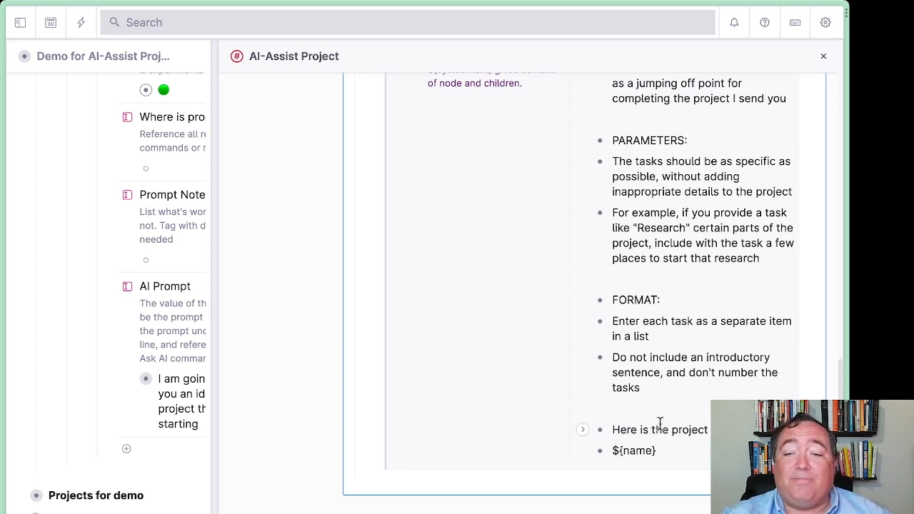
{"action": "double_click", "coordinate": [636, 450]}
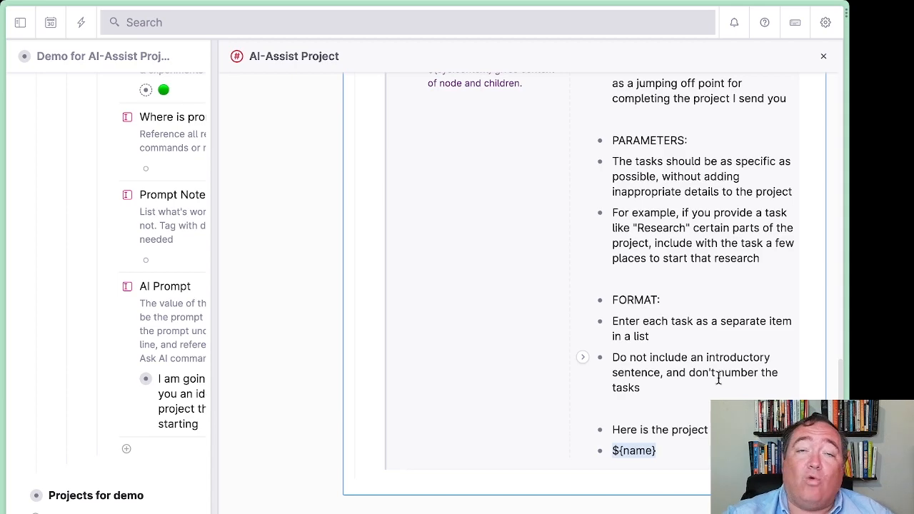
{"action": "scroll", "coordinate": [719, 379], "scroll_direction": "up", "scroll_amount": 8}
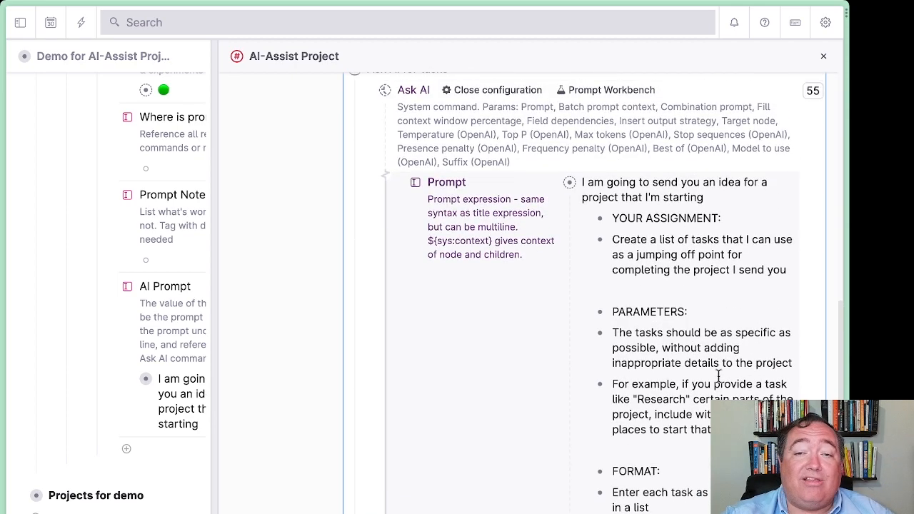
{"action": "scroll", "coordinate": [719, 379], "scroll_direction": "up", "scroll_amount": 1}
{"action": "scroll", "coordinate": [718, 380], "scroll_direction": "down", "scroll_amount": 6}
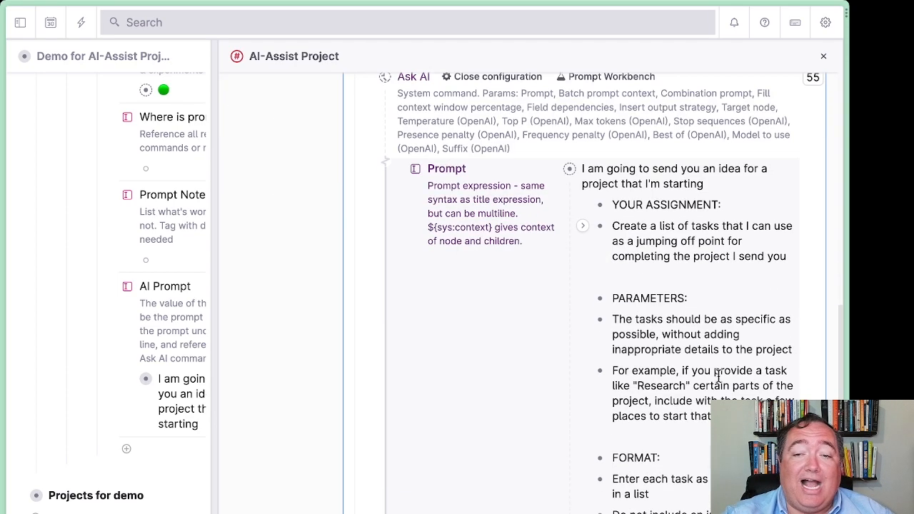
Copy a reference to the AI-Suggested Tasks node in the AI-Assist Project template.
{"action": "scroll", "coordinate": [592, 284], "scroll_direction": "up", "scroll_amount": 4}
{"action": "scroll", "coordinate": [520, 237], "scroll_direction": "up", "scroll_amount": 10}
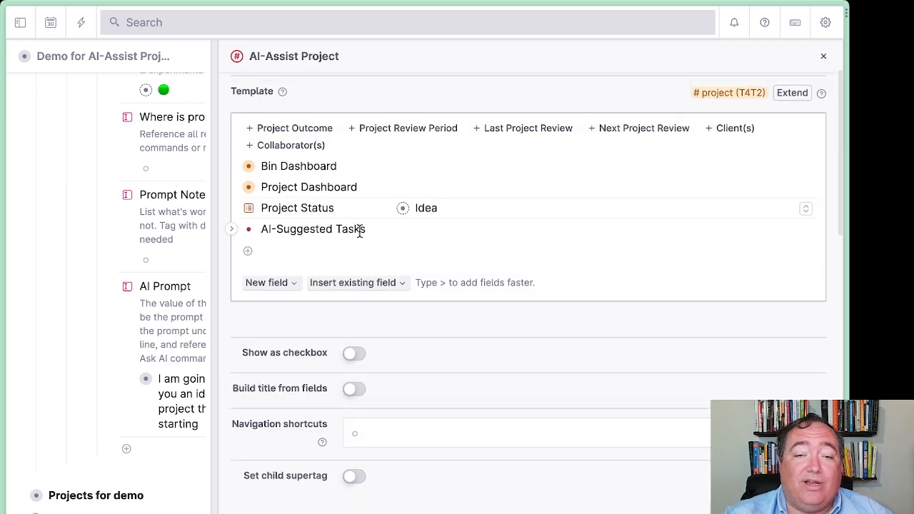
{"action": "left_click", "coordinate": [359, 230]}
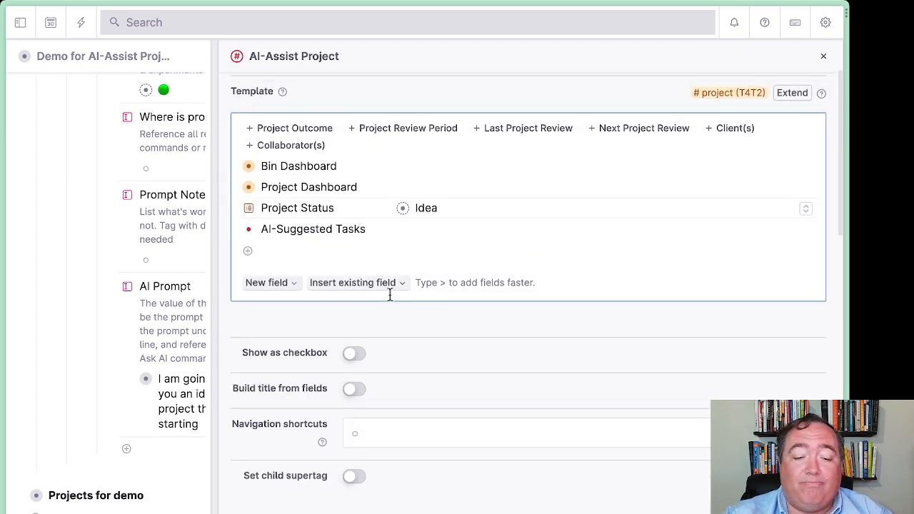
{"action": "key", "text": "super+c"}
Add the Target node parameter to the Ask AI command and set it to the AI-Suggested Tasks reference.
{"action": "scroll", "coordinate": [481, 308], "scroll_direction": "down", "scroll_amount": 8}
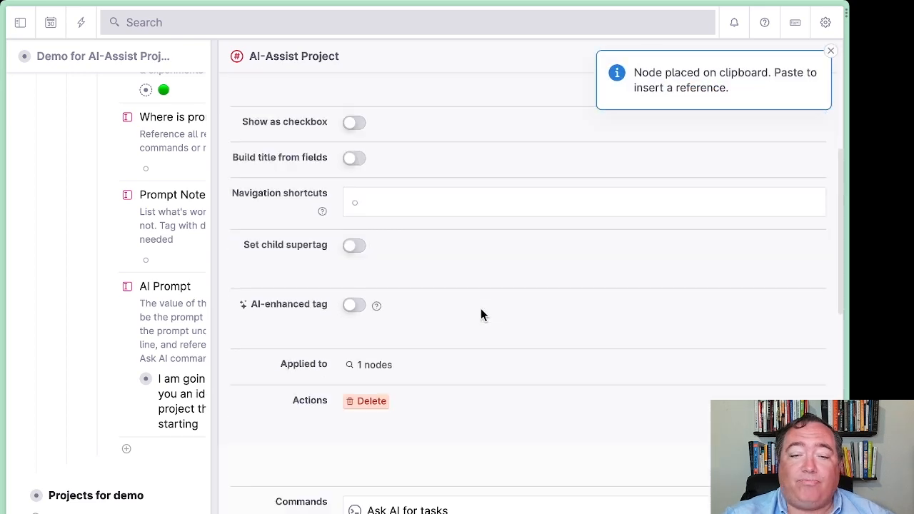
{"action": "scroll", "coordinate": [481, 315], "scroll_direction": "down", "scroll_amount": 3}
{"action": "left_click", "coordinate": [485, 149]}
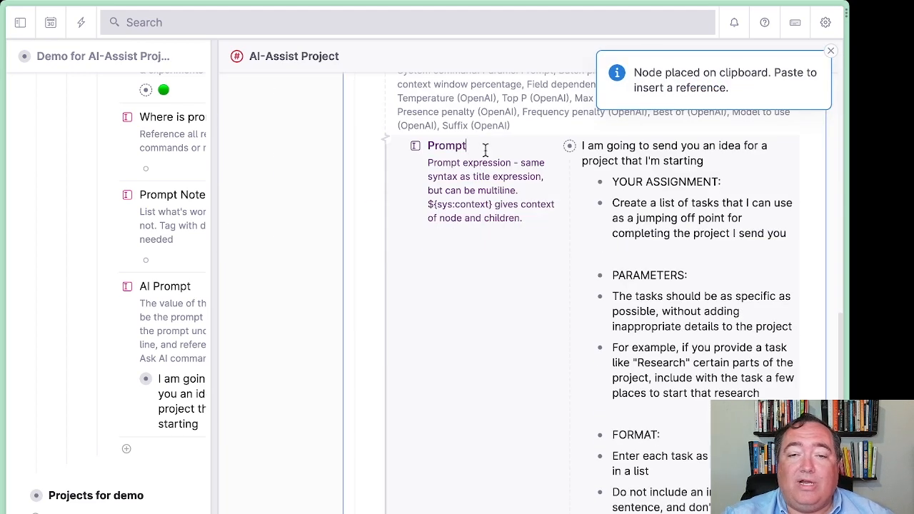
{"action": "key", "text": "Return"}
{"action": "type", "text": ">Tar"}
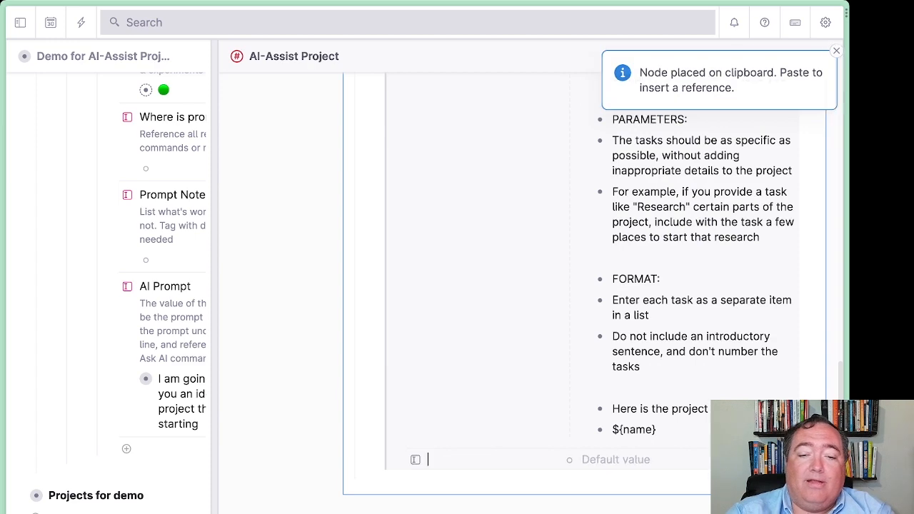
{"action": "key", "text": "Return"}
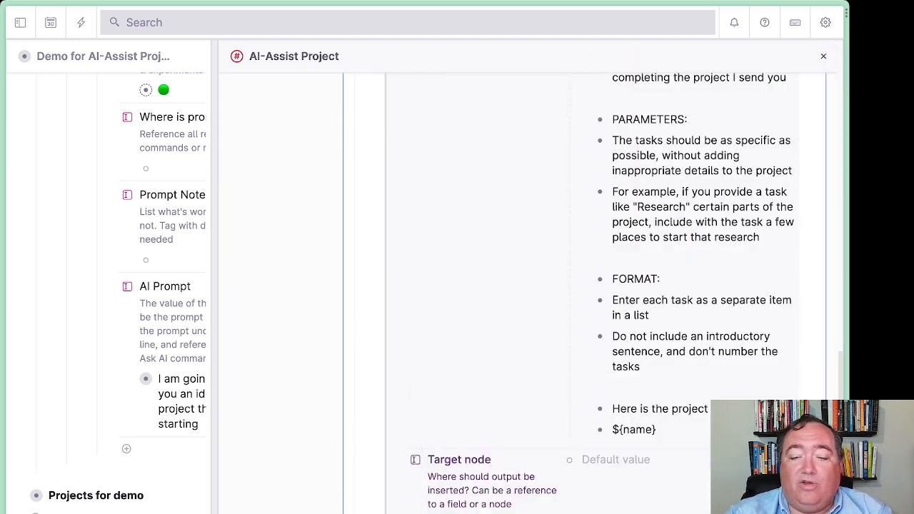
{"action": "key", "text": "ctrl+v"}
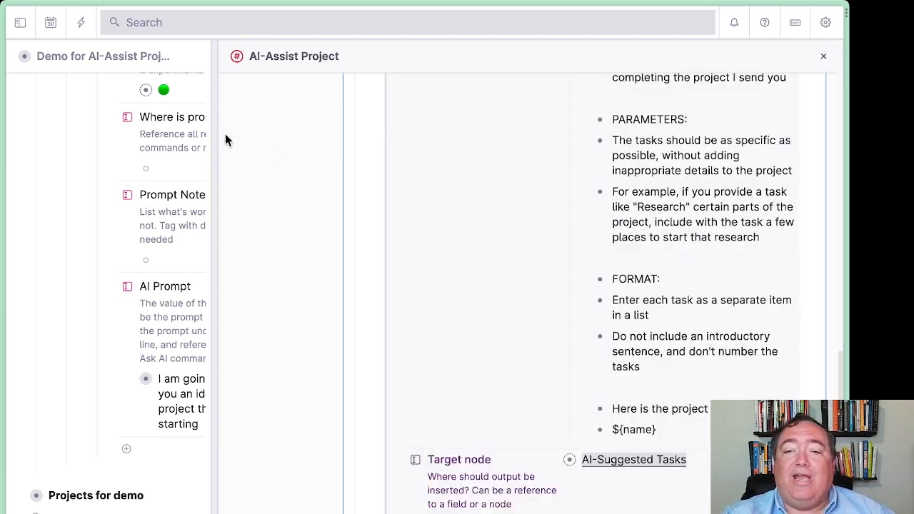
Close the AI-Assist Project configuration and switch the outline from the Create AI-Assist Project supertag section to an expanded Projects for demo.
{"action": "scroll", "coordinate": [464, 297], "scroll_direction": "up", "scroll_amount": 5}
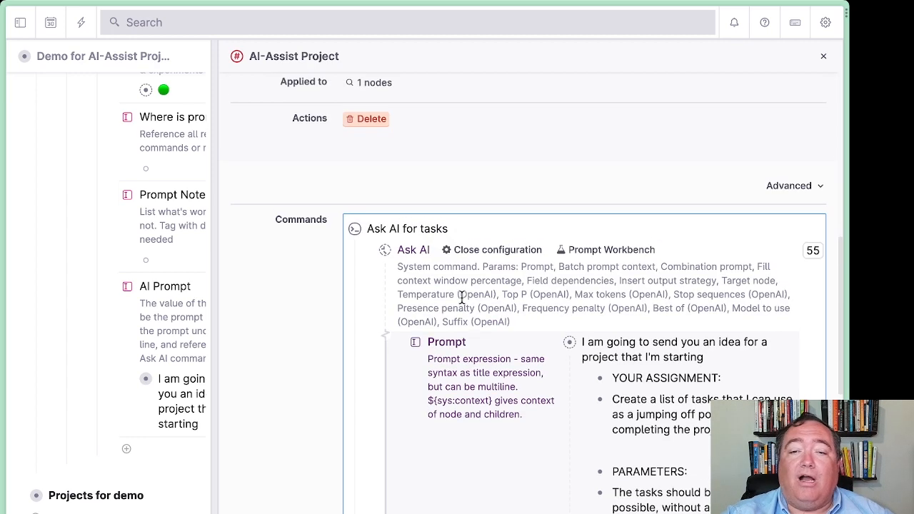
{"action": "left_click", "coordinate": [824, 58]}
{"action": "scroll", "coordinate": [191, 399], "scroll_direction": "up", "scroll_amount": 3}
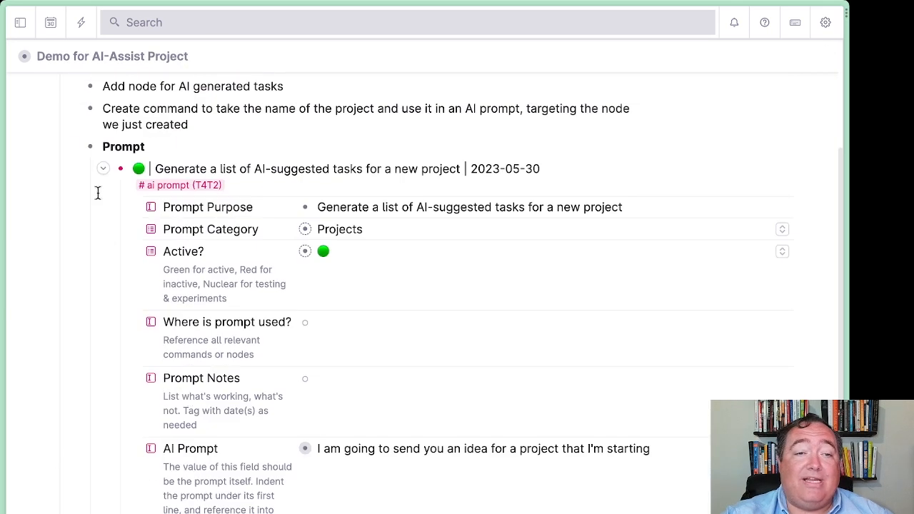
{"action": "left_click", "coordinate": [73, 147]}
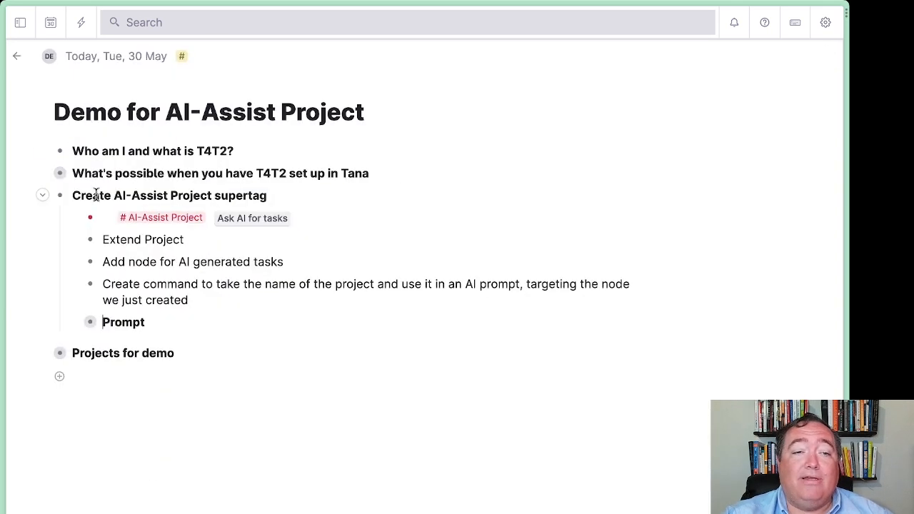
{"action": "left_click", "coordinate": [44, 195]}
{"action": "left_click", "coordinate": [43, 218]}
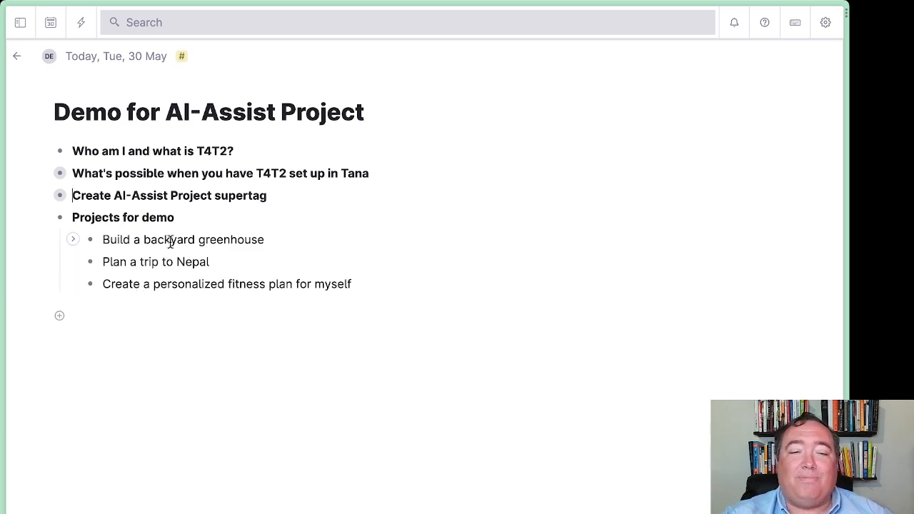
Apply the AI-Assist Project supertag to all three projects under Projects for demo and check their template contents.
{"action": "left_click_drag", "start_coordinate": [171, 244], "coordinate": [268, 429]}
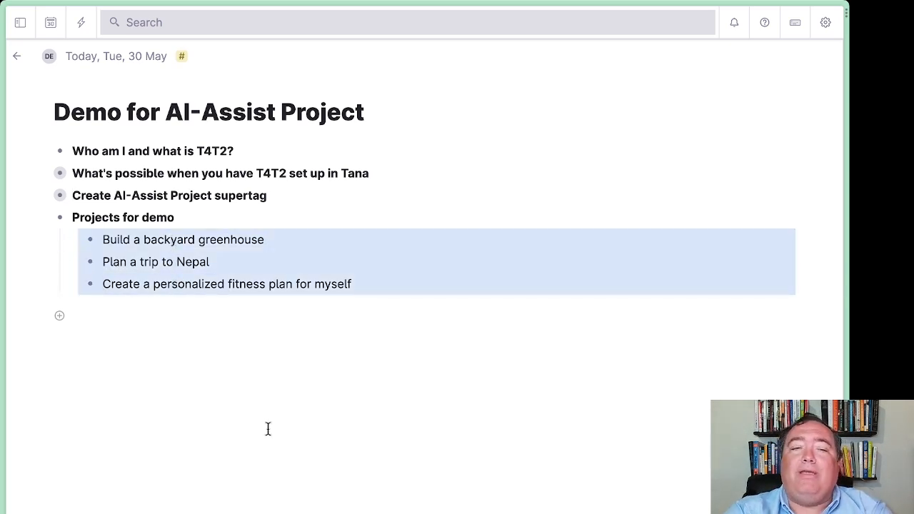
{"action": "key", "text": "shift+3"}
{"action": "type", "text": "ai"}
{"action": "key", "text": "Down"}
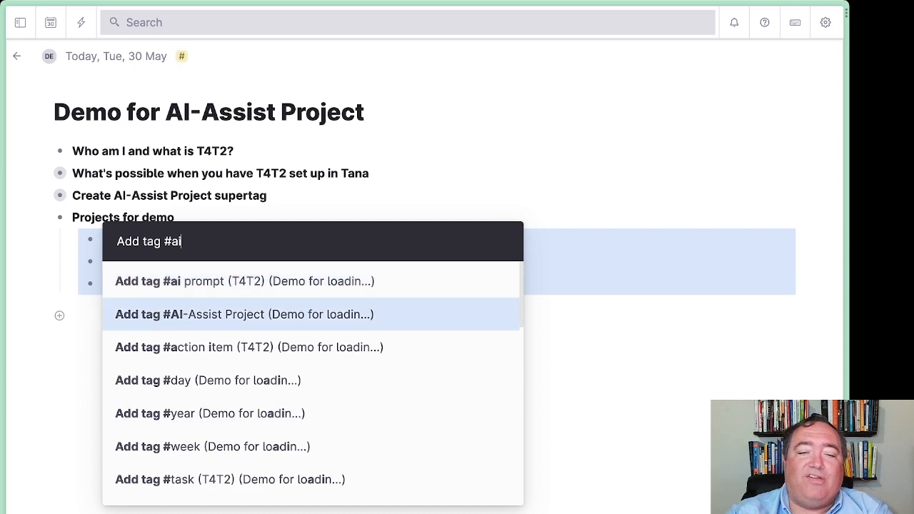
{"action": "key", "text": "Return"}
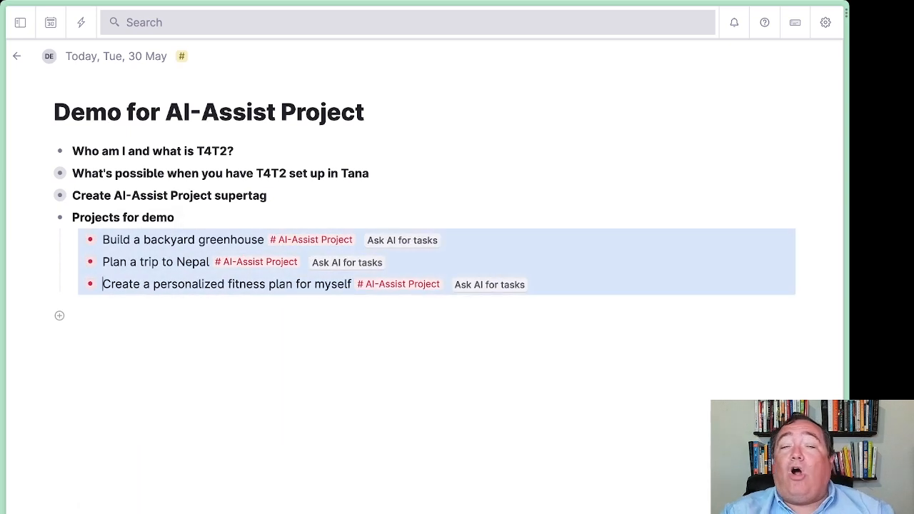
{"action": "key", "text": "super+Down"}
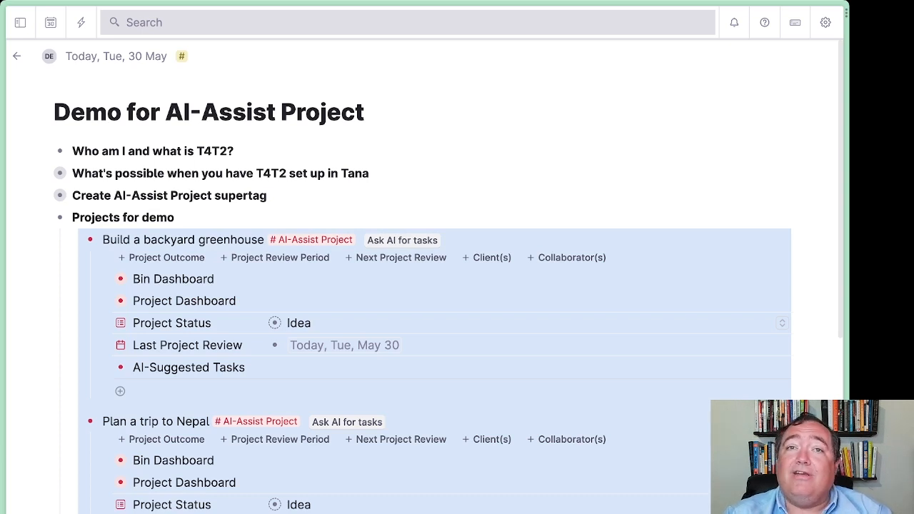
{"action": "key", "text": "super+Up"}
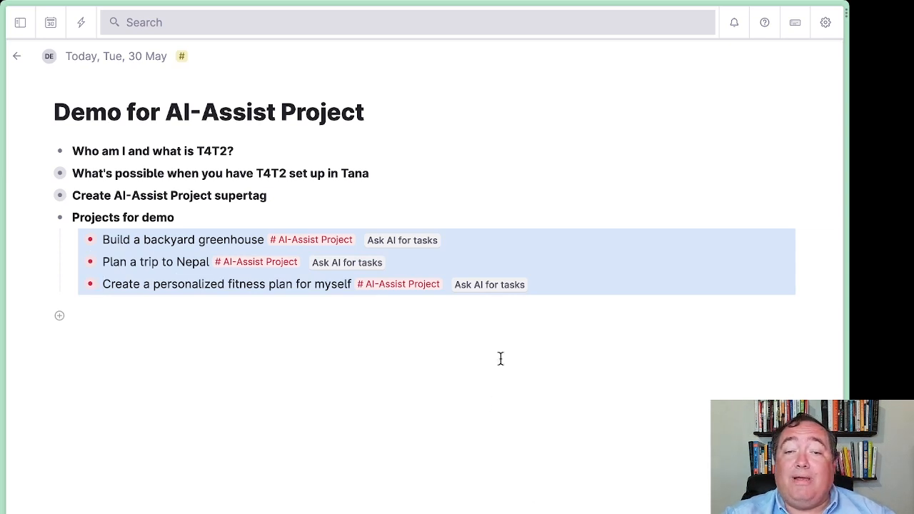
Run Ask AI for tasks on the greenhouse, Nepal trip and fitness plan projects and expand all three.
{"action": "left_click", "coordinate": [510, 246]}
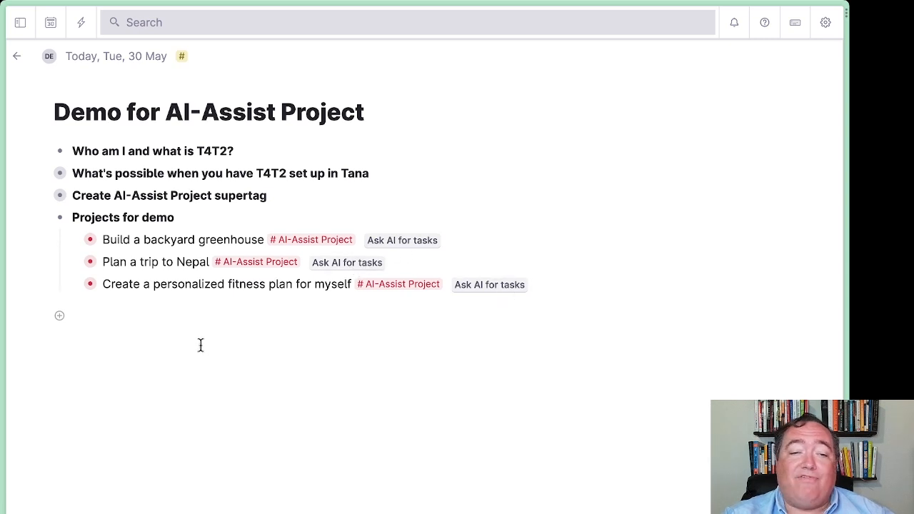
{"action": "left_click", "coordinate": [75, 241]}
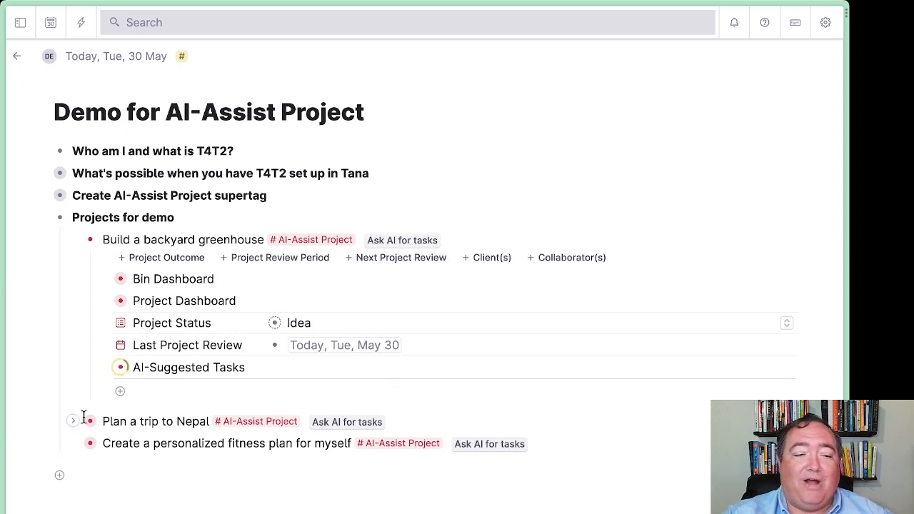
{"action": "left_click", "coordinate": [73, 421]}
{"action": "scroll", "coordinate": [74, 429], "scroll_direction": "down", "scroll_amount": 2}
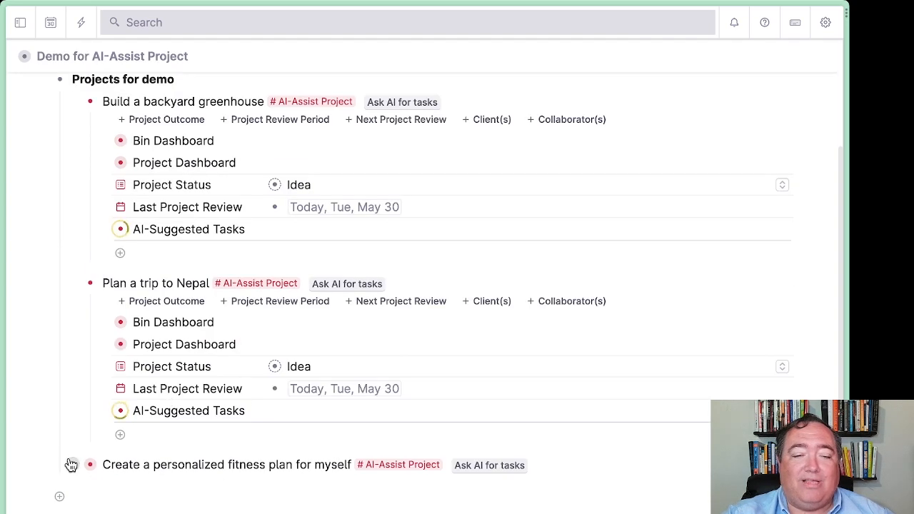
{"action": "left_click", "coordinate": [71, 465]}
{"action": "scroll", "coordinate": [135, 435], "scroll_direction": "down", "scroll_amount": 2}
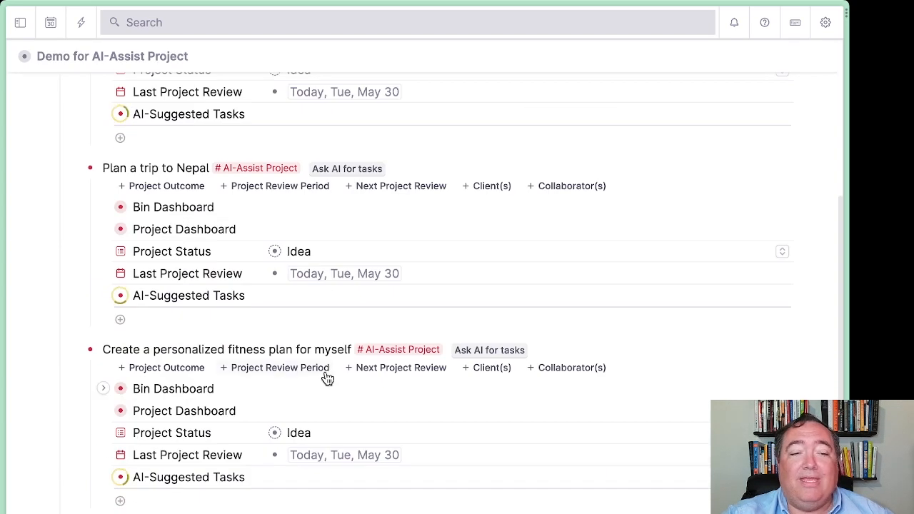
Review the AI-Suggested Tasks generated for the greenhouse, Nepal trip and fitness plan projects.
{"action": "scroll", "coordinate": [536, 372], "scroll_direction": "up", "scroll_amount": 4}
{"action": "scroll", "coordinate": [539, 370], "scroll_direction": "down", "scroll_amount": 2}
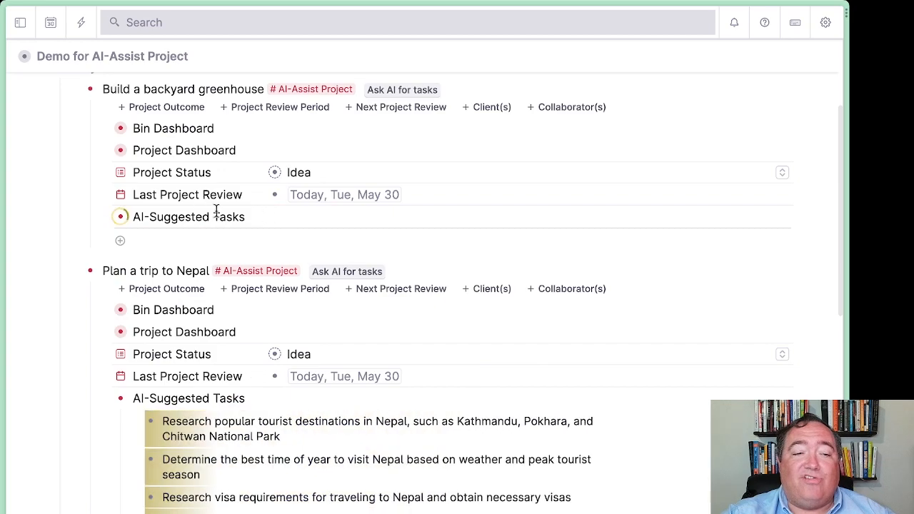
{"action": "scroll", "coordinate": [249, 322], "scroll_direction": "up", "scroll_amount": 1}
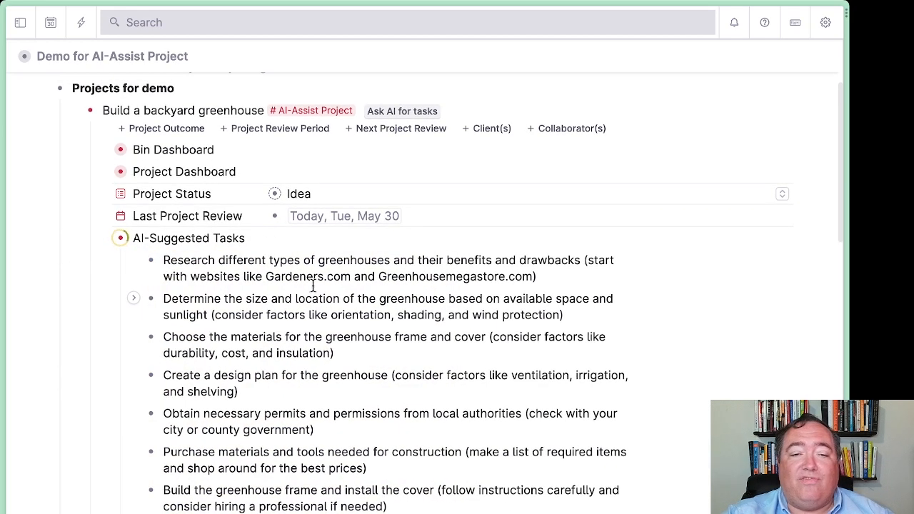
{"action": "scroll", "coordinate": [294, 325], "scroll_direction": "down", "scroll_amount": 3}
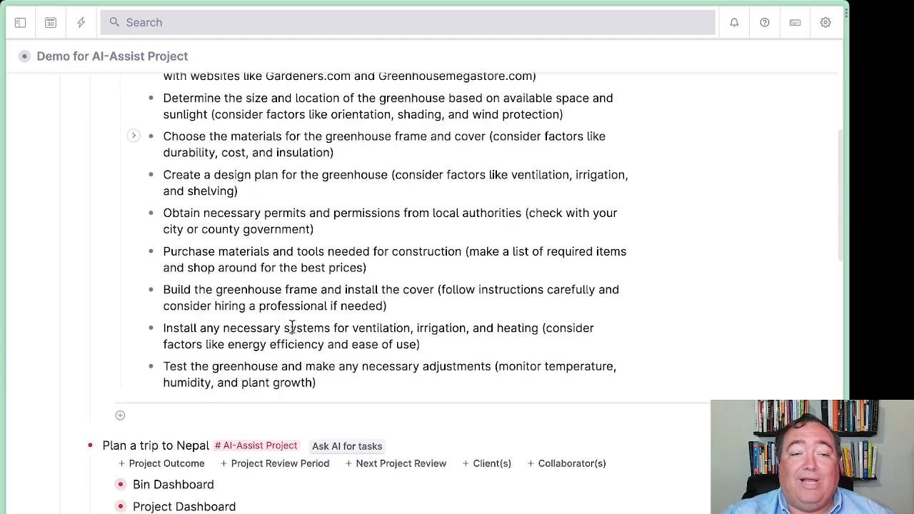
{"action": "scroll", "coordinate": [292, 327], "scroll_direction": "down", "scroll_amount": 15}
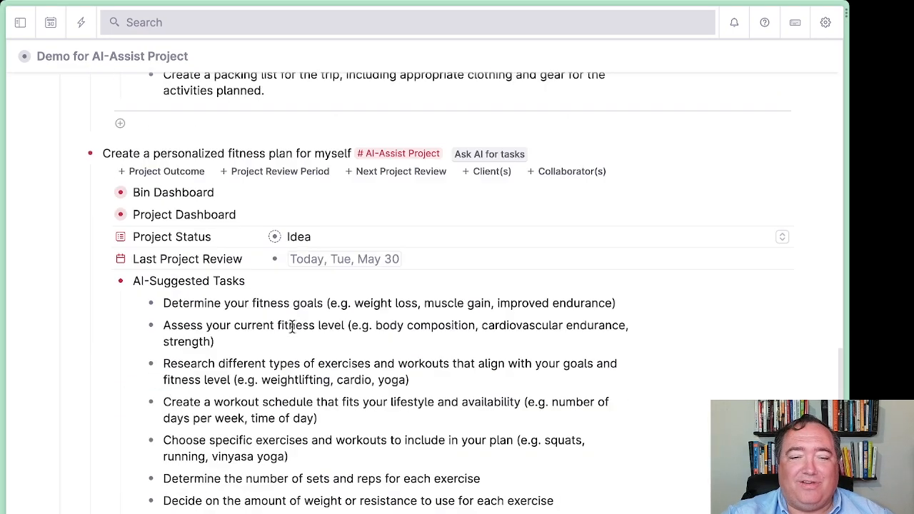
{"action": "scroll", "coordinate": [292, 327], "scroll_direction": "down", "scroll_amount": 3}
{"action": "scroll", "coordinate": [292, 327], "scroll_direction": "up", "scroll_amount": 15}
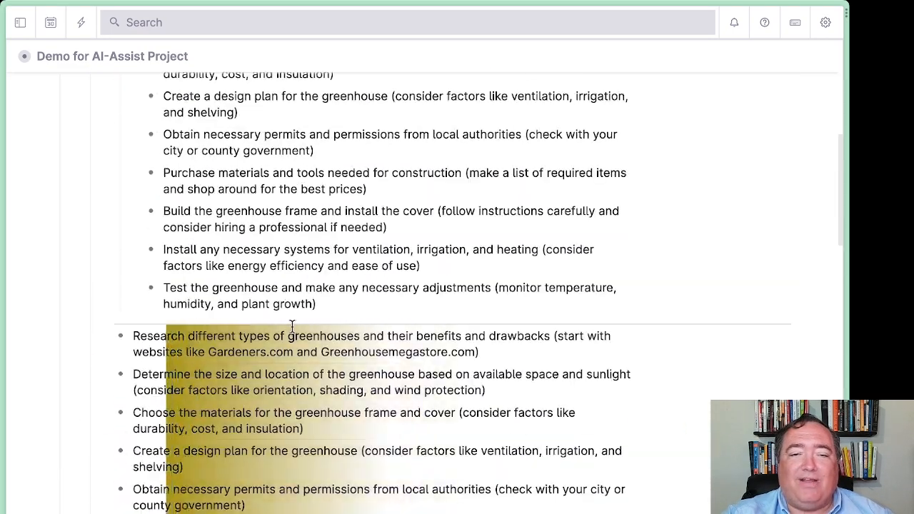
Delete the duplicate list of tasks placed directly under Build a backyard greenhouse, keeping the ones inside AI-Suggested Tasks.
{"action": "left_click_drag", "start_coordinate": [248, 334], "coordinate": [253, 363]}
{"action": "scroll", "coordinate": [264, 365], "scroll_direction": "down", "scroll_amount": 1}
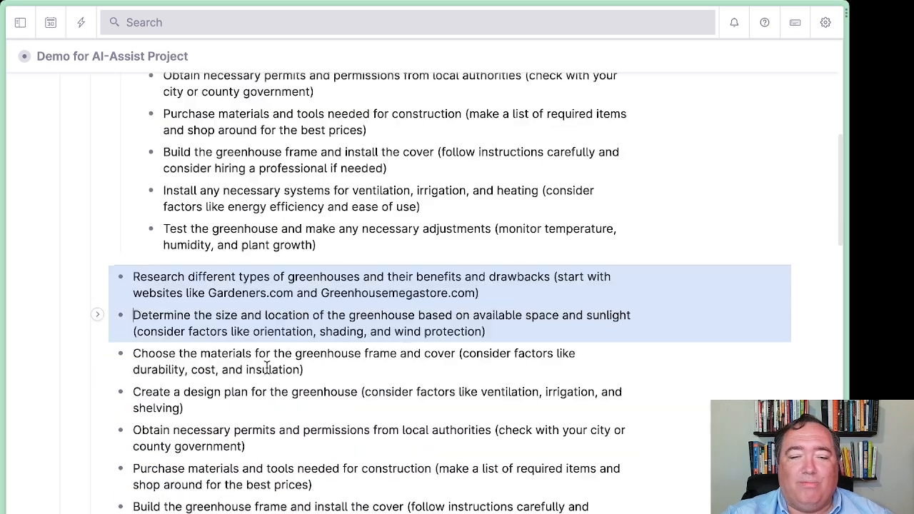
{"action": "scroll", "coordinate": [267, 366], "scroll_direction": "down", "scroll_amount": 2}
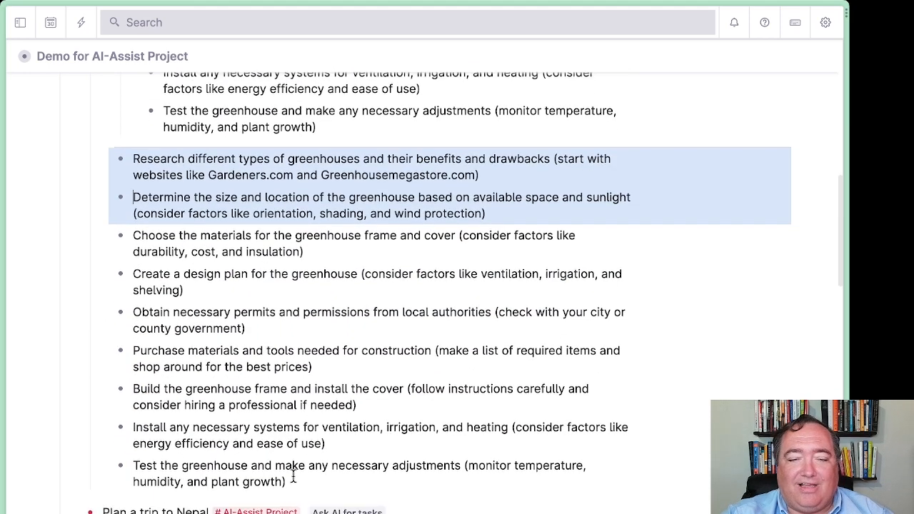
{"action": "left_click", "coordinate": [294, 480]}
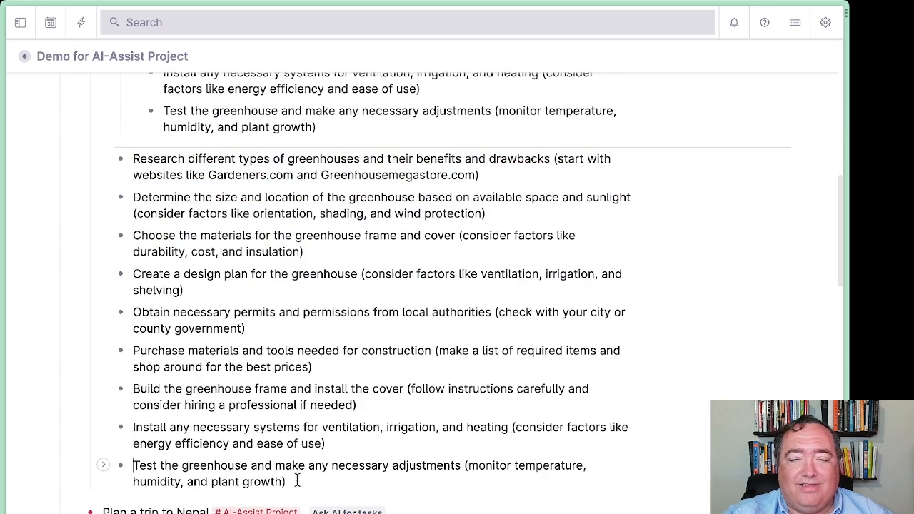
{"action": "left_click_drag", "start_coordinate": [297, 481], "coordinate": [145, 171]}
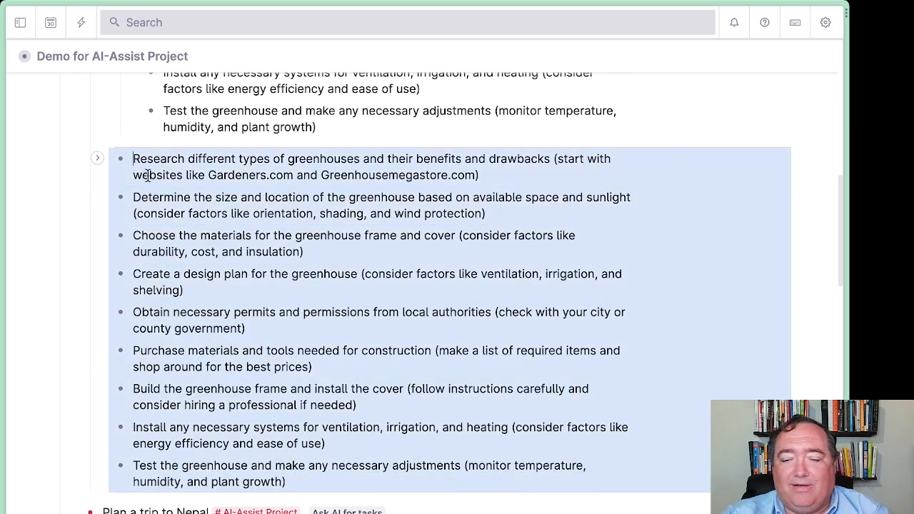
{"action": "key", "text": "BackSpace"}
{"action": "scroll", "coordinate": [285, 306], "scroll_direction": "up", "scroll_amount": 5}
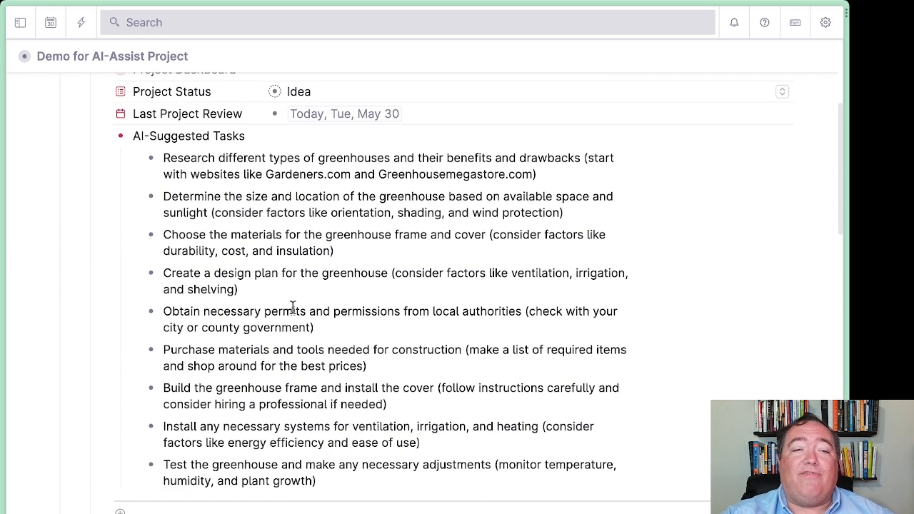
{"action": "scroll", "coordinate": [293, 307], "scroll_direction": "up", "scroll_amount": 2}
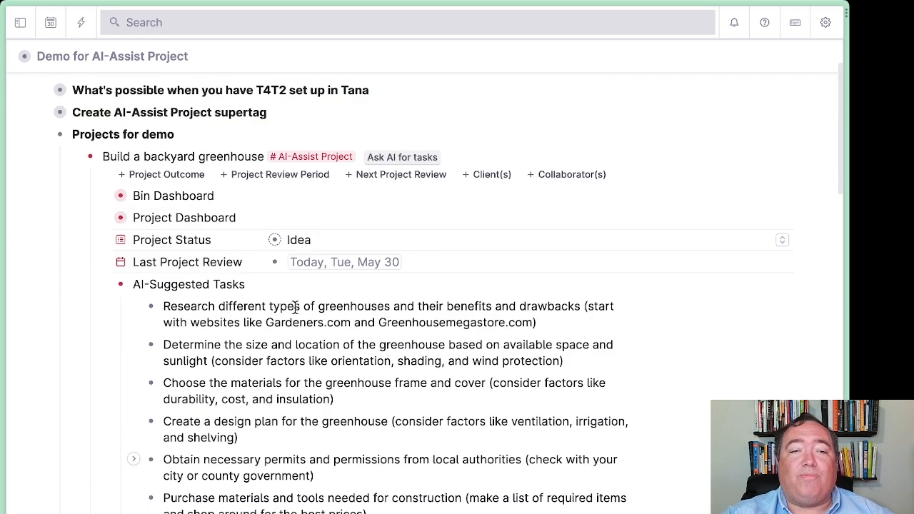
Open Build a backyard greenhouse as its own page and read through its AI-Suggested Tasks.
{"action": "left_click", "coordinate": [89, 157]}
{"action": "scroll", "coordinate": [363, 351], "scroll_direction": "down", "scroll_amount": 2}
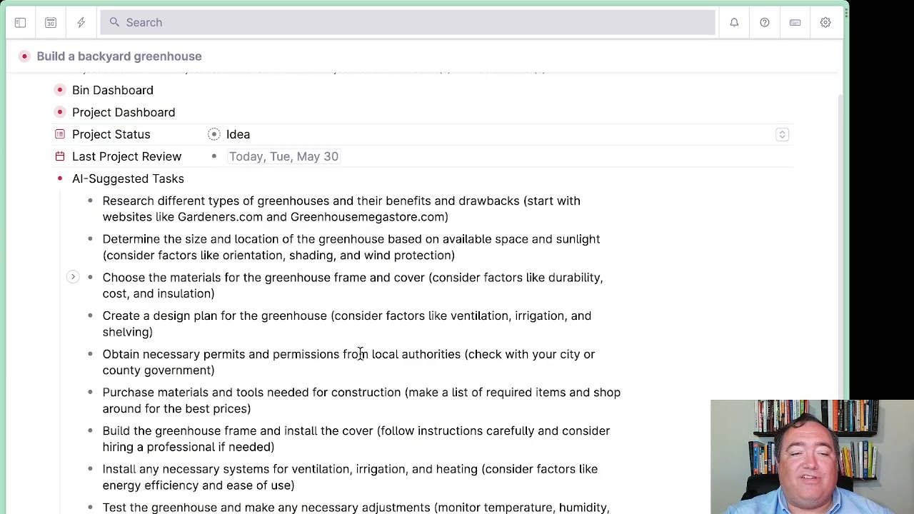
{"action": "scroll", "coordinate": [361, 354], "scroll_direction": "down", "scroll_amount": 1}
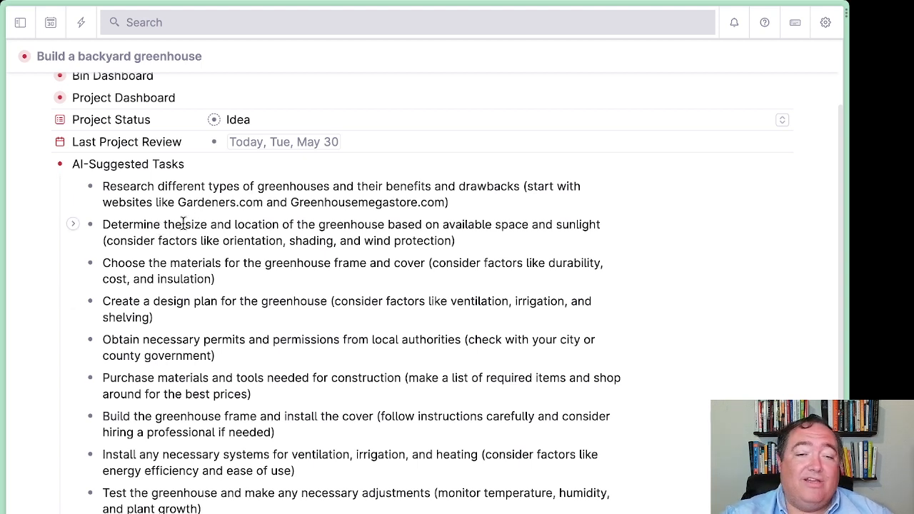
{"action": "scroll", "coordinate": [129, 431], "scroll_direction": "down", "scroll_amount": 2}
{"action": "scroll", "coordinate": [126, 430], "scroll_direction": "up", "scroll_amount": 2}
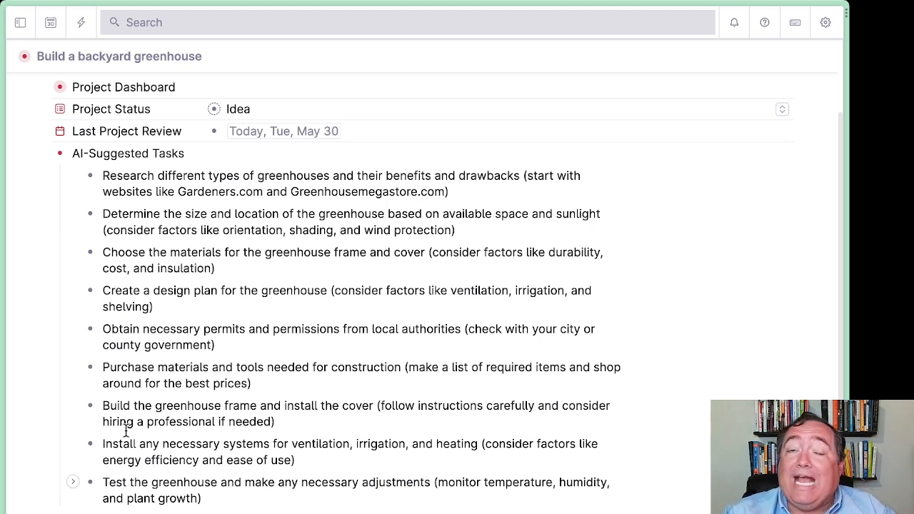
{"action": "scroll", "coordinate": [126, 430], "scroll_direction": "down", "scroll_amount": 1}
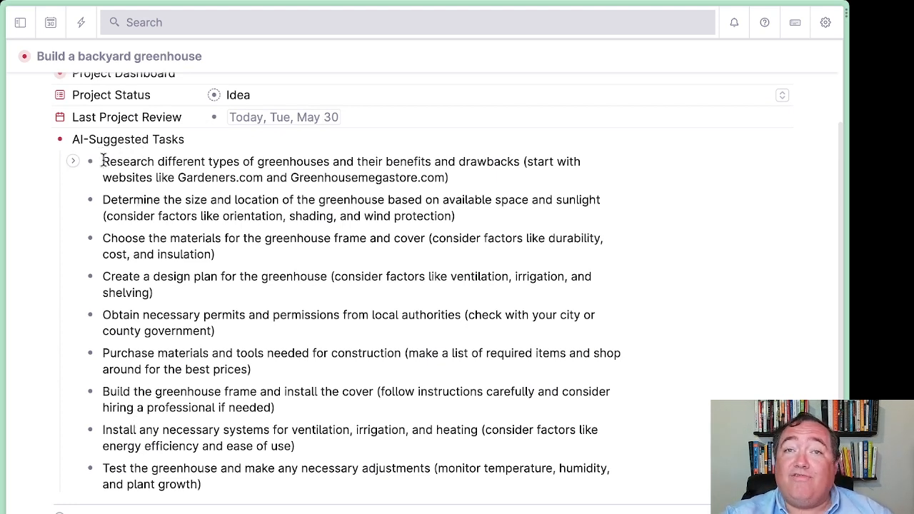
Apply the existing #task (T4T2) supertag to all the nodes under AI-Suggested Tasks at once.
{"action": "left_click_drag", "start_coordinate": [103, 159], "coordinate": [204, 465]}
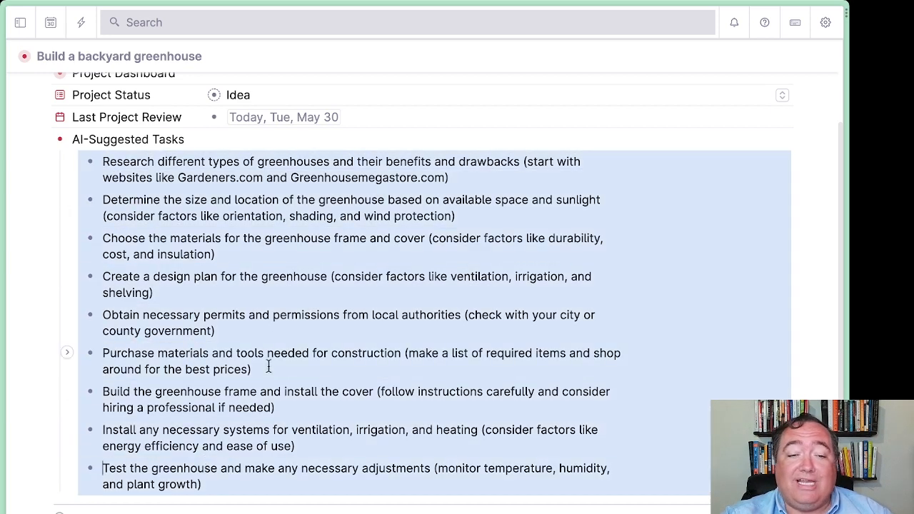
{"action": "type", "text": "#task"}
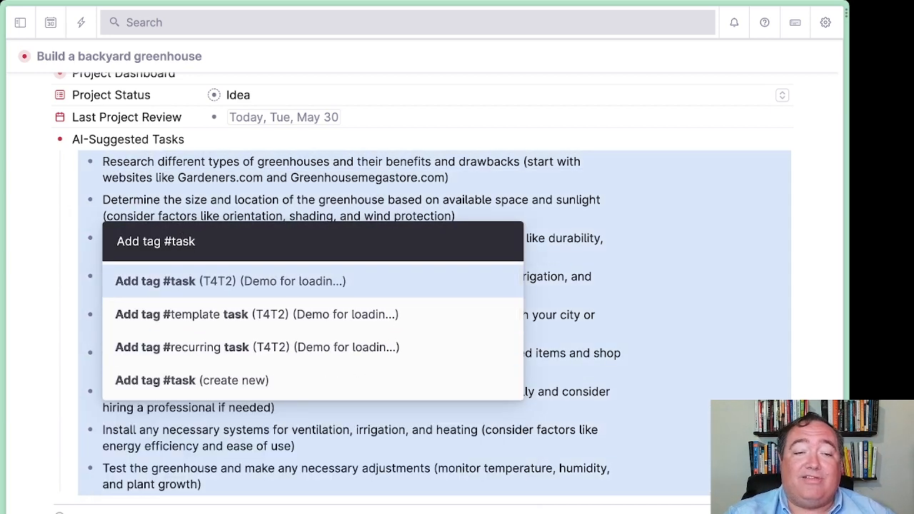
{"action": "key", "text": "Return"}
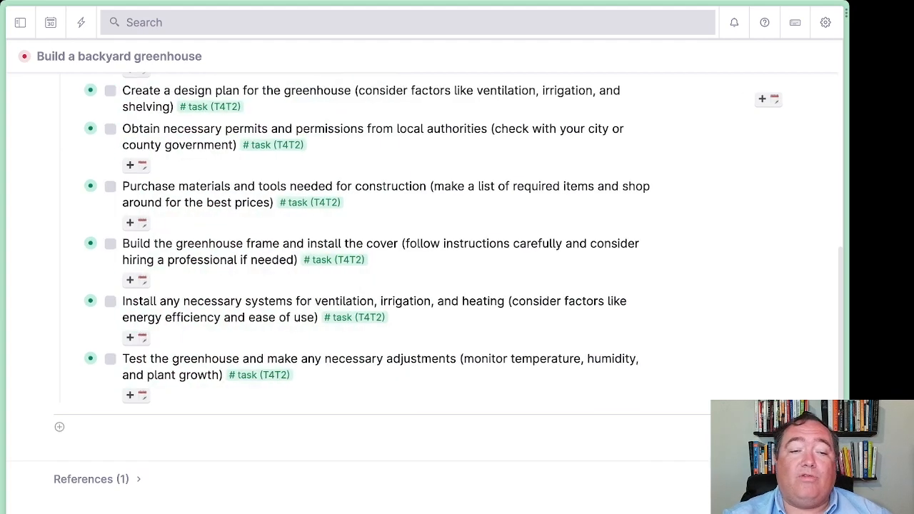
{"action": "scroll", "coordinate": [255, 386], "scroll_direction": "up", "scroll_amount": 3}
{"action": "scroll", "coordinate": [255, 386], "scroll_direction": "up", "scroll_amount": 2}
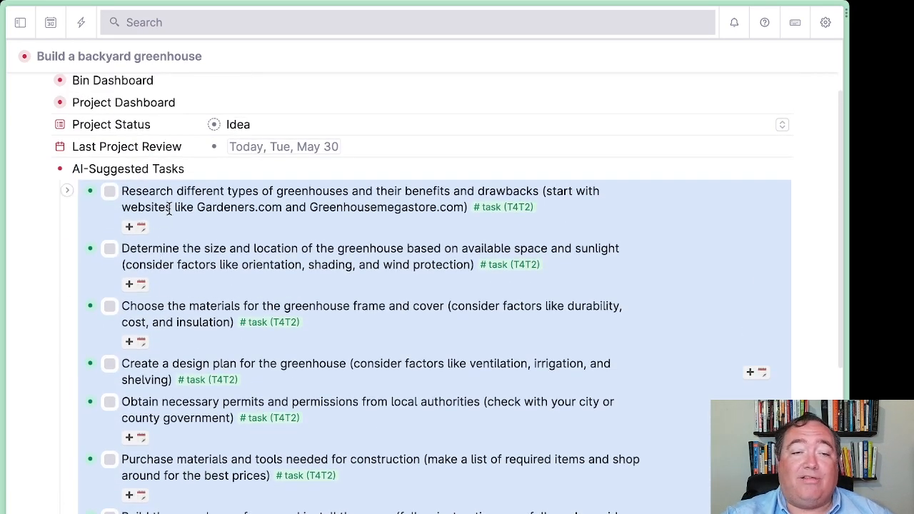
{"action": "key", "text": "Escape"}
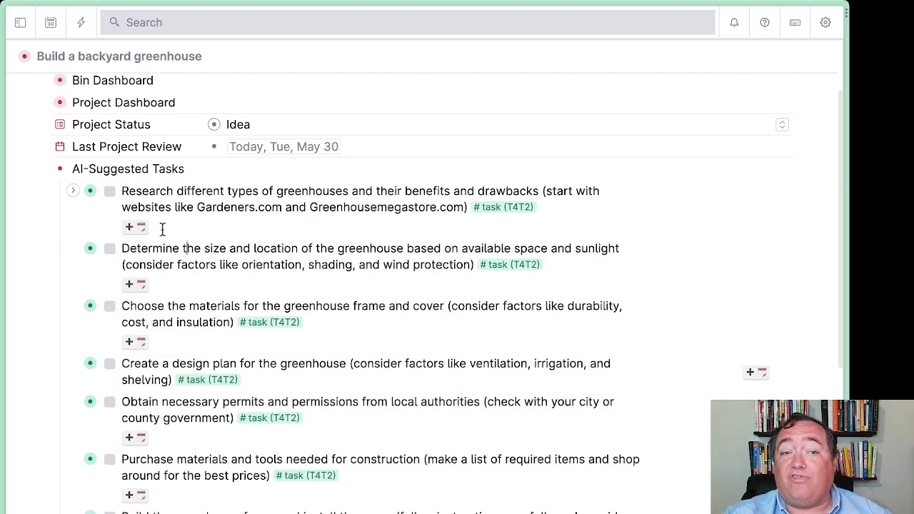
Expand the Project Dashboard, show the undated tasks below the Schedule Tasks calendar and move the calendar to June 2023.
{"action": "scroll", "coordinate": [164, 261], "scroll_direction": "up", "scroll_amount": 2}
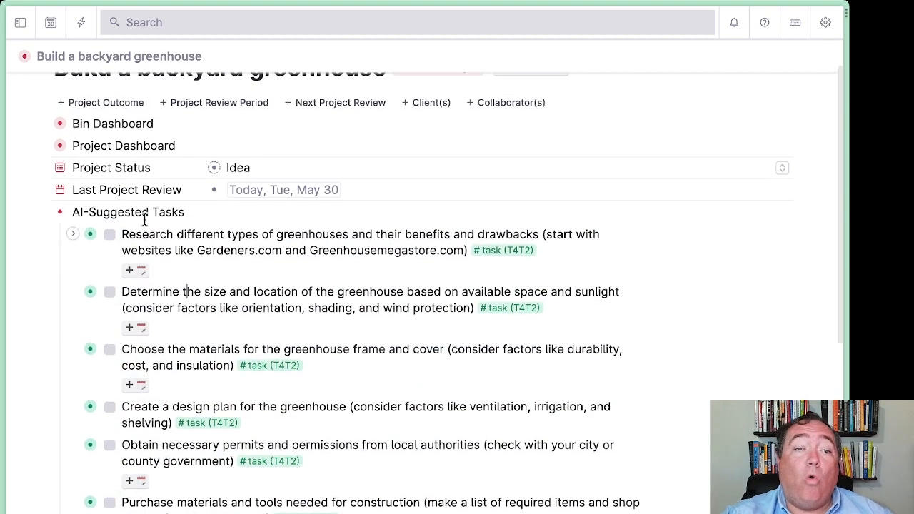
{"action": "left_click", "coordinate": [41, 146]}
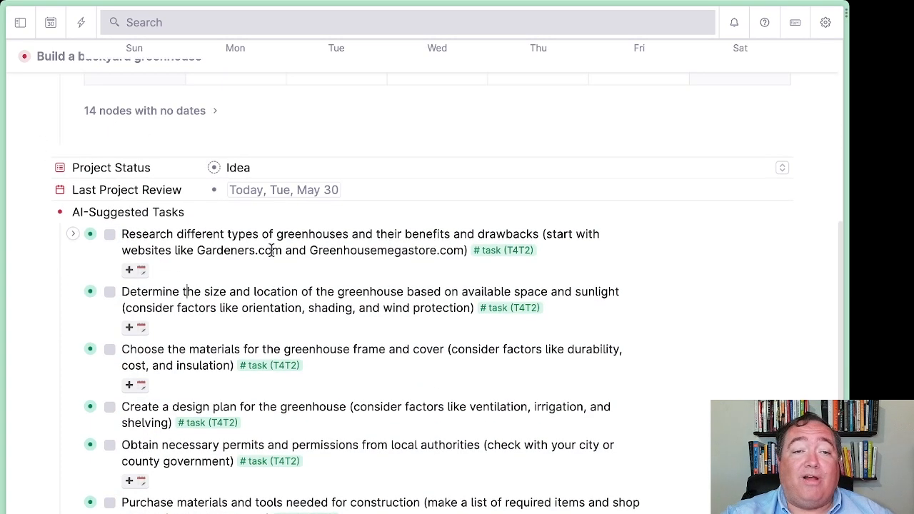
{"action": "scroll", "coordinate": [282, 269], "scroll_direction": "up", "scroll_amount": 5}
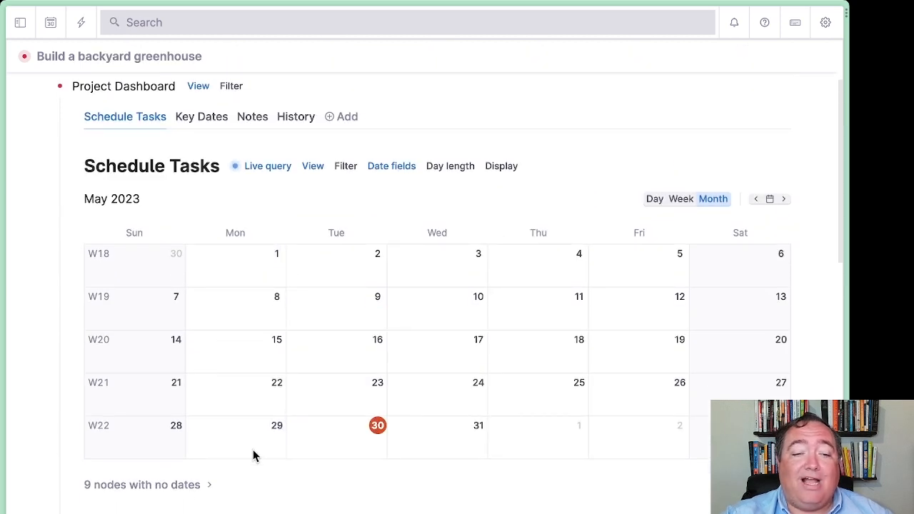
{"action": "left_click", "coordinate": [210, 485]}
{"action": "scroll", "coordinate": [327, 390], "scroll_direction": "down", "scroll_amount": 5}
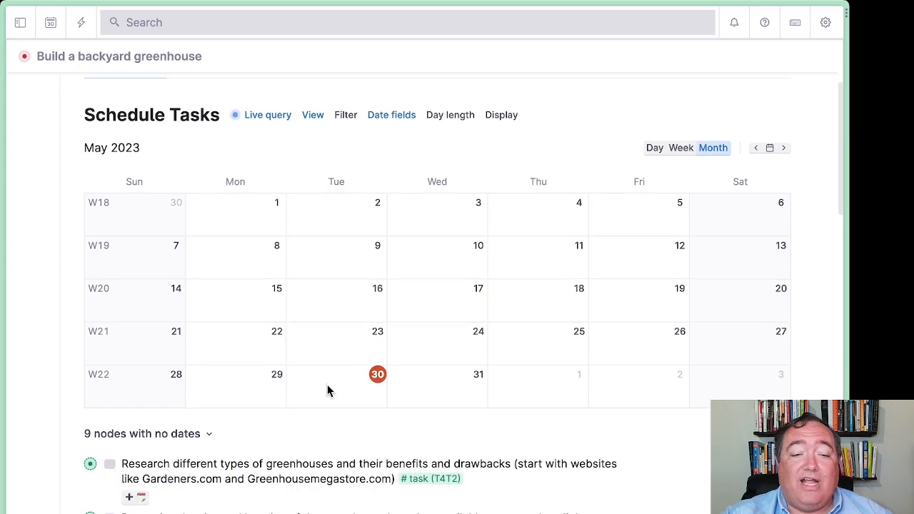
{"action": "scroll", "coordinate": [327, 386], "scroll_direction": "up", "scroll_amount": 5}
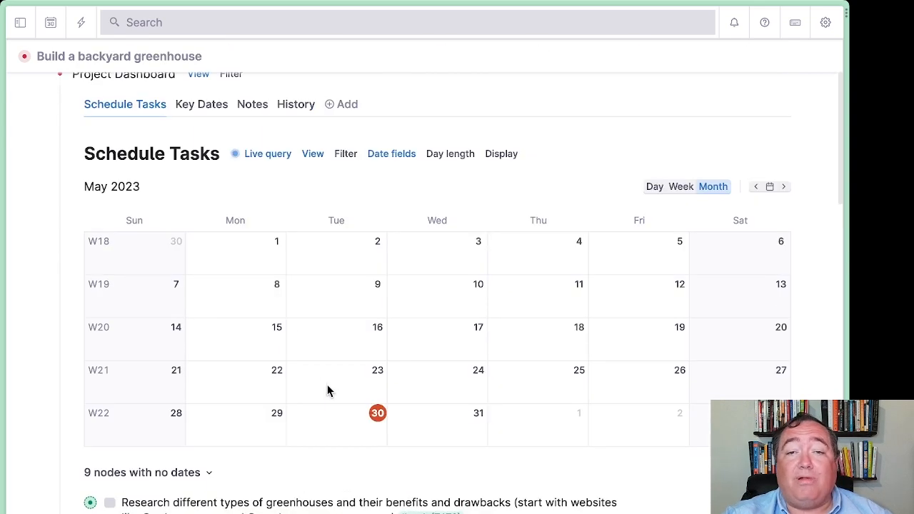
{"action": "left_click", "coordinate": [783, 187]}
{"action": "scroll", "coordinate": [469, 340], "scroll_direction": "down", "scroll_amount": 3}
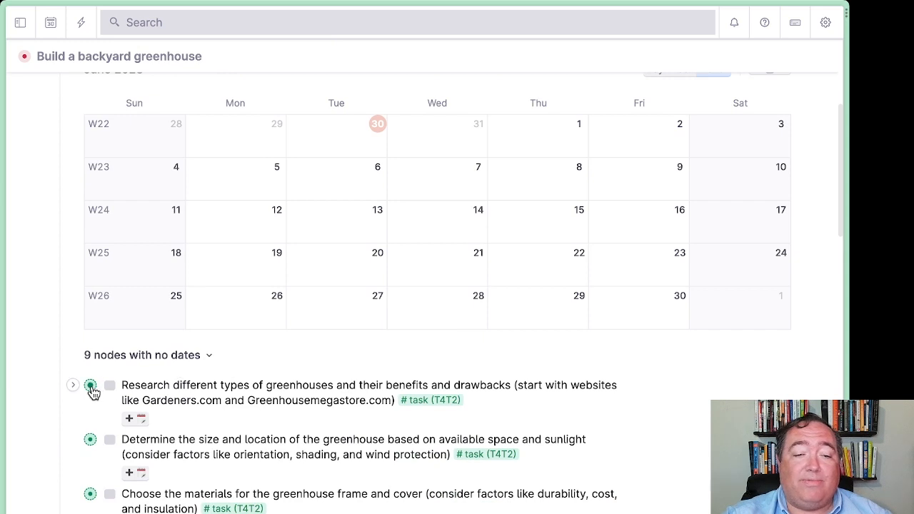
Schedule the greenhouse research task on June 5, the materials choice task on June 8 and the permits task on June 10.
{"action": "left_click_drag", "start_coordinate": [90, 385], "coordinate": [228, 181]}
{"action": "scroll", "coordinate": [200, 317], "scroll_direction": "down", "scroll_amount": 3}
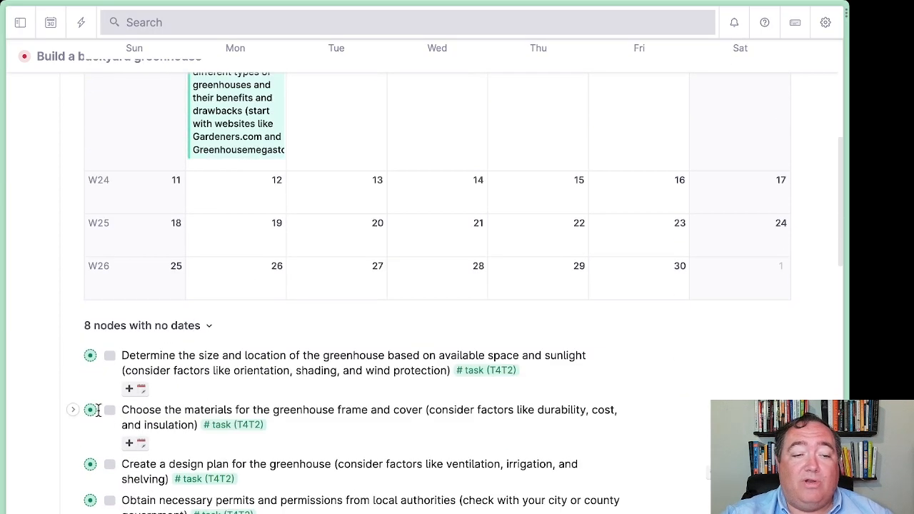
{"action": "left_click_drag", "start_coordinate": [91, 412], "coordinate": [494, 121]}
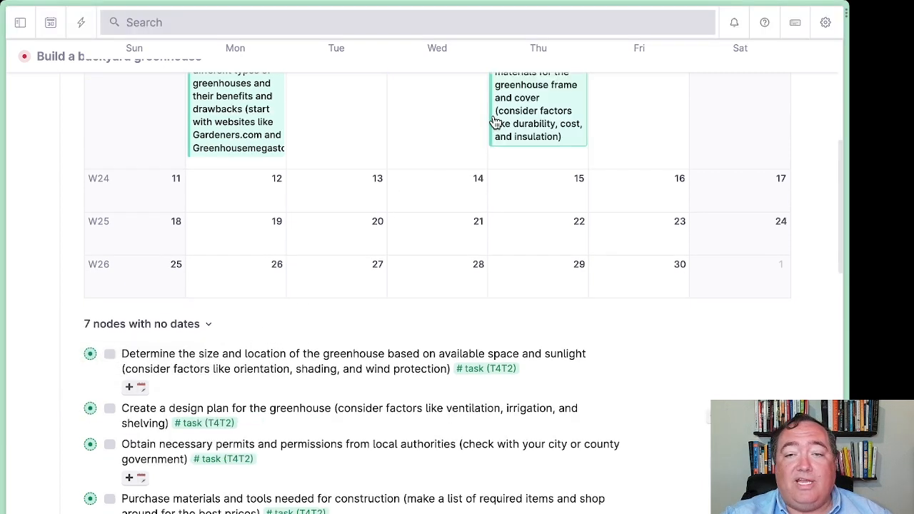
{"action": "left_click_drag", "start_coordinate": [90, 444], "coordinate": [727, 137]}
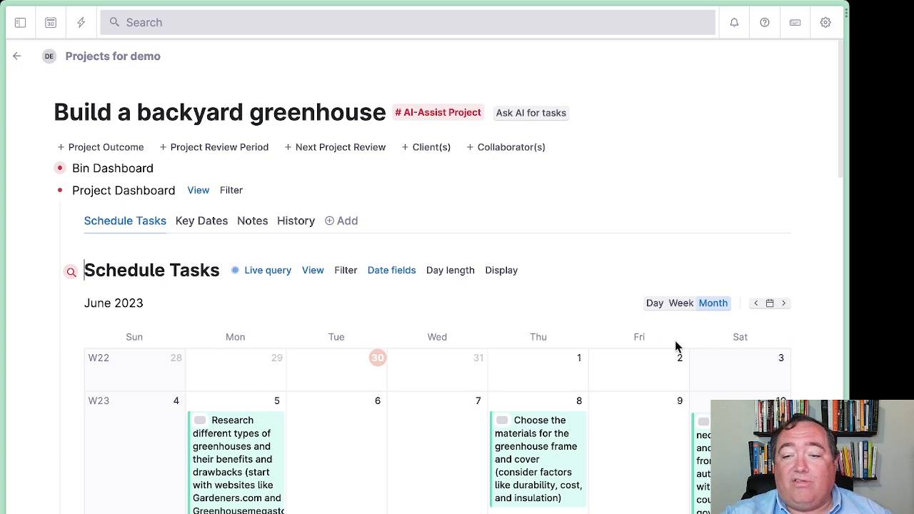
{"action": "scroll", "coordinate": [803, 355], "scroll_direction": "down", "scroll_amount": 5}
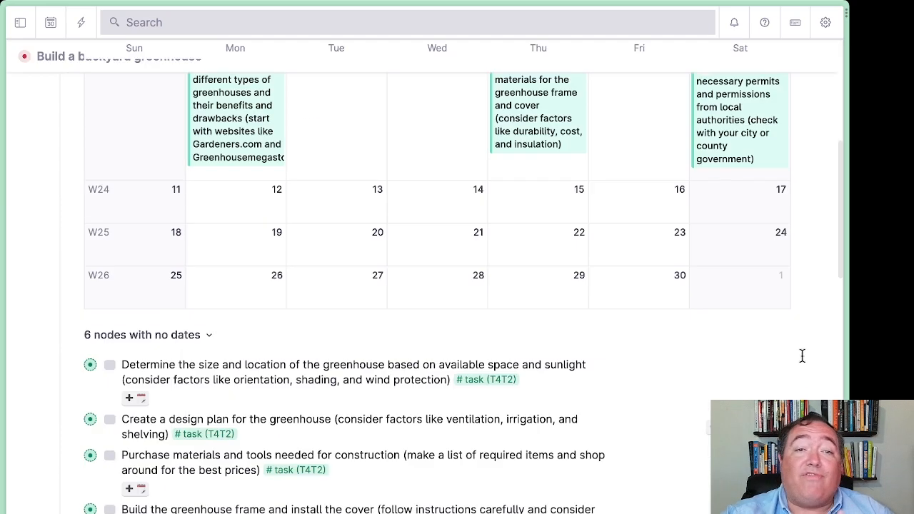
{"action": "scroll", "coordinate": [802, 353], "scroll_direction": "up", "scroll_amount": 4}
{"action": "scroll", "coordinate": [802, 353], "scroll_direction": "up", "scroll_amount": 2}
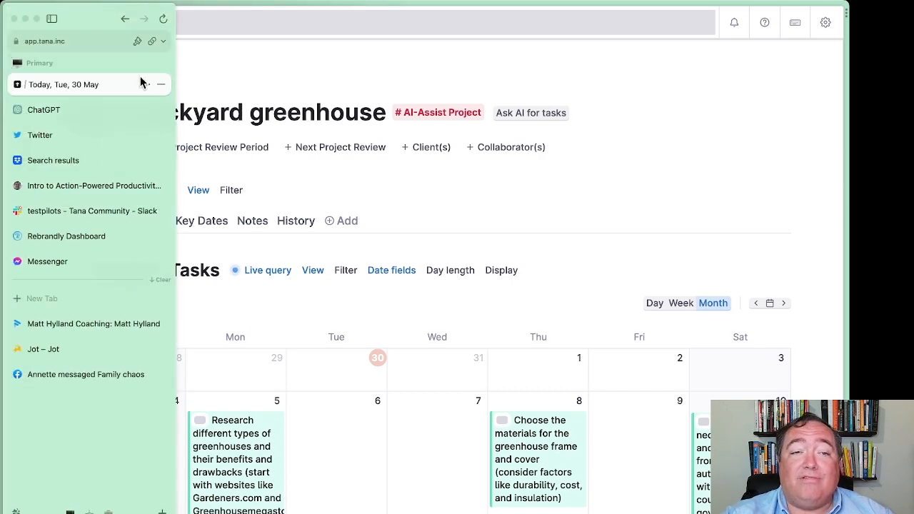
Leave the project for the Mon, Jun 5 day page and check its Agenda Assembly for the greenhouse research task, collapsing Agenda when done.
{"action": "left_click", "coordinate": [16, 57]}
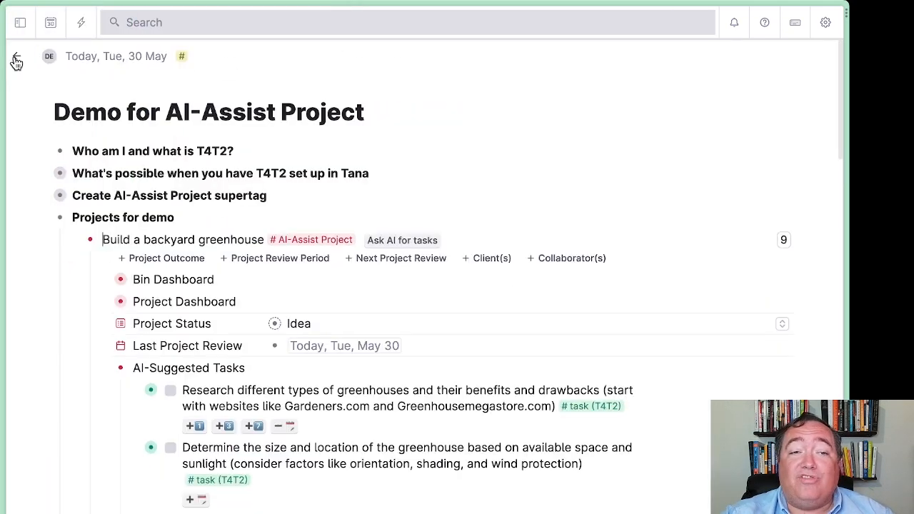
{"action": "left_click", "coordinate": [15, 58]}
{"action": "left_click", "coordinate": [73, 250]}
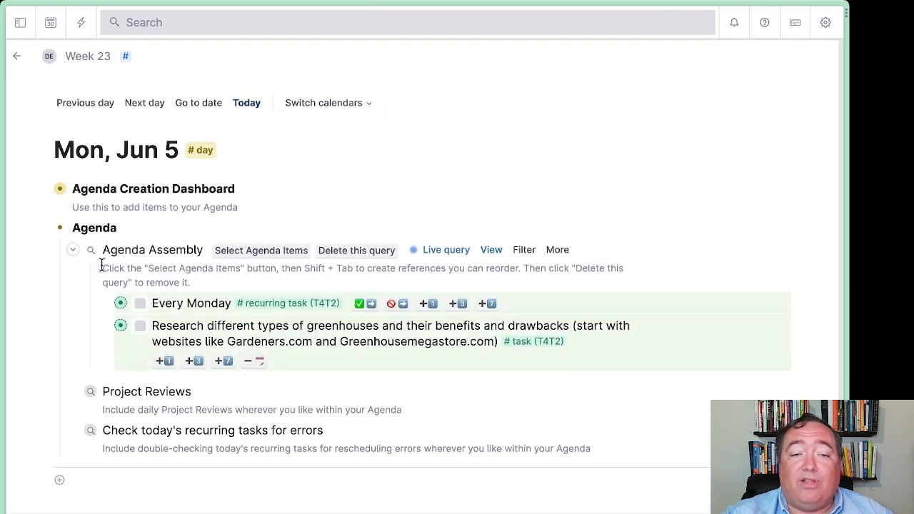
{"action": "triple_click", "coordinate": [263, 325]}
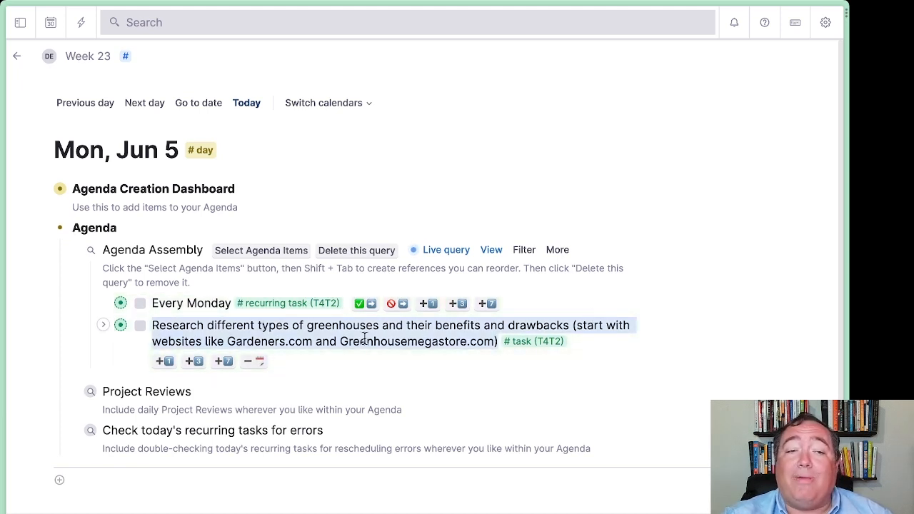
{"action": "left_click", "coordinate": [45, 228]}
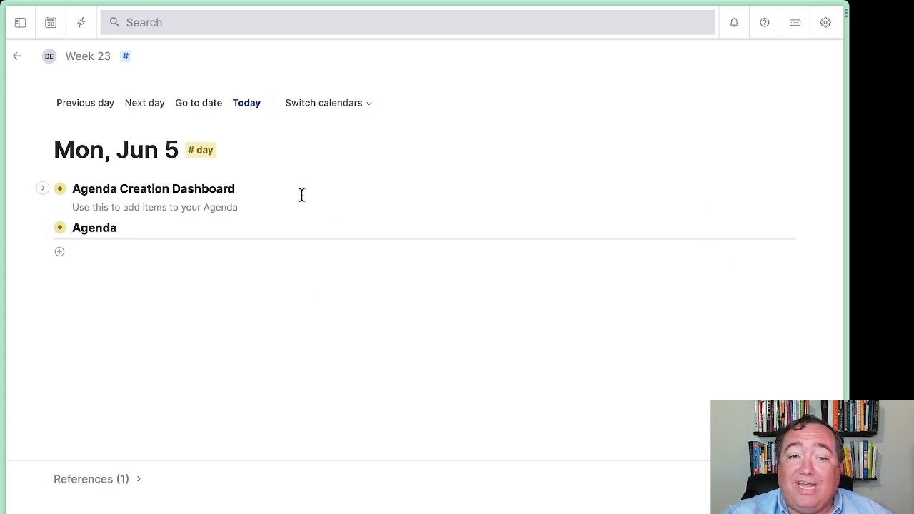
Return to today's day page, collapse Agenda, and expand Projects for demo down to the AI-Suggested Tasks of Plan a trip to Nepal.
{"action": "left_click", "coordinate": [245, 102]}
{"action": "scroll", "coordinate": [274, 330], "scroll_direction": "down", "scroll_amount": 1}
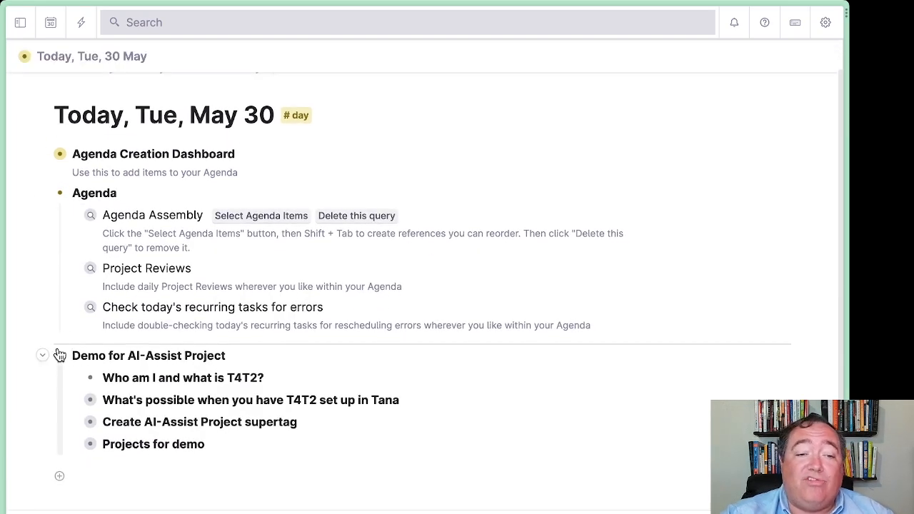
{"action": "left_click", "coordinate": [45, 194]}
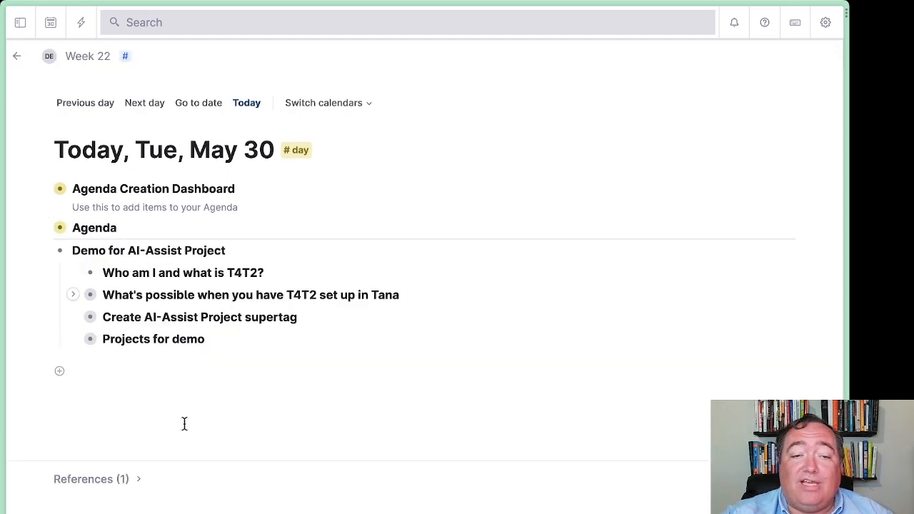
{"action": "left_click", "coordinate": [73, 339]}
{"action": "scroll", "coordinate": [96, 351], "scroll_direction": "down", "scroll_amount": 1}
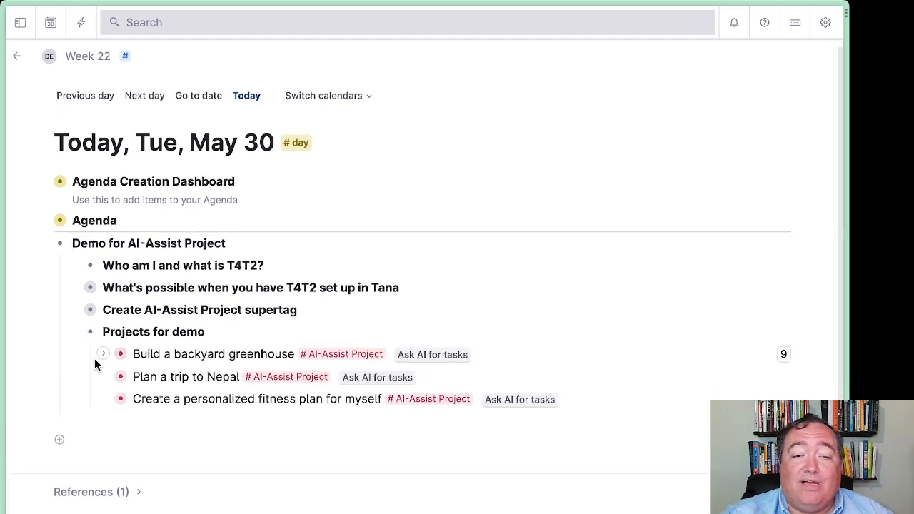
{"action": "left_click", "coordinate": [103, 364]}
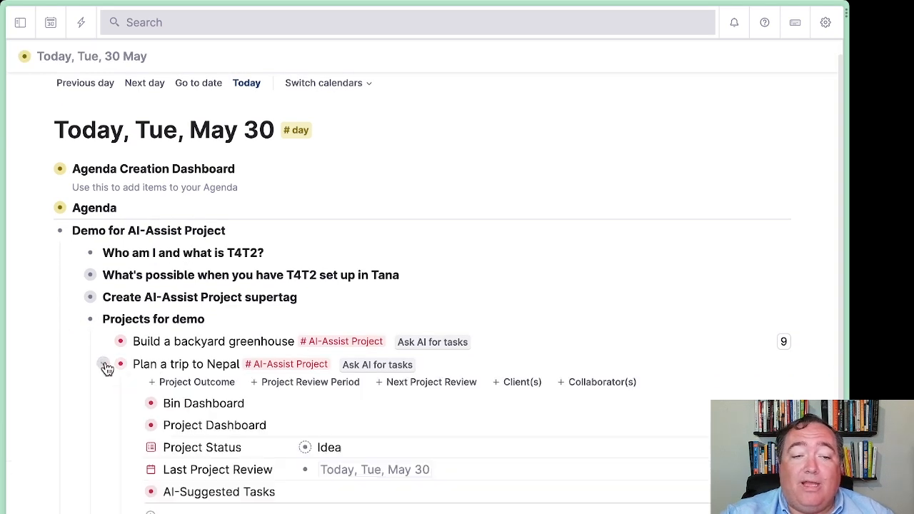
{"action": "scroll", "coordinate": [306, 357], "scroll_direction": "down", "scroll_amount": 4}
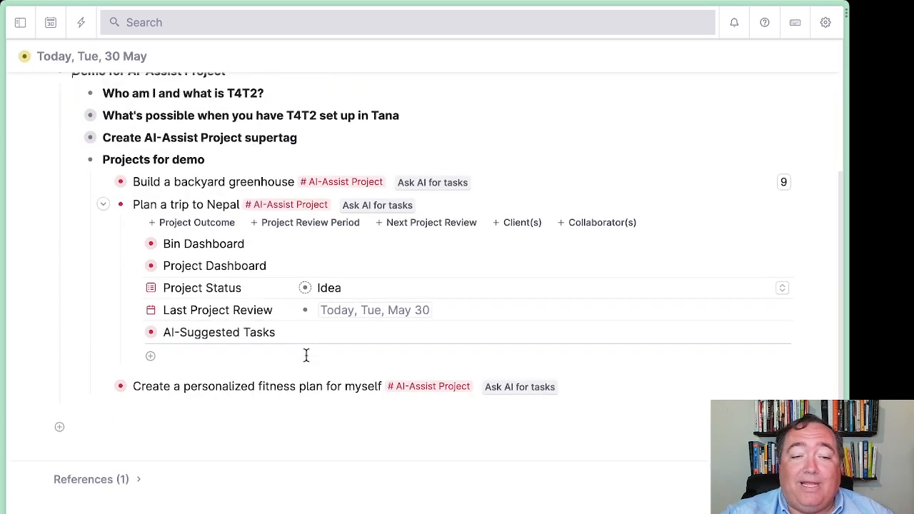
{"action": "left_click", "coordinate": [140, 334]}
{"action": "scroll", "coordinate": [314, 350], "scroll_direction": "down", "scroll_amount": 5}
{"action": "scroll", "coordinate": [320, 351], "scroll_direction": "up", "scroll_amount": 1}
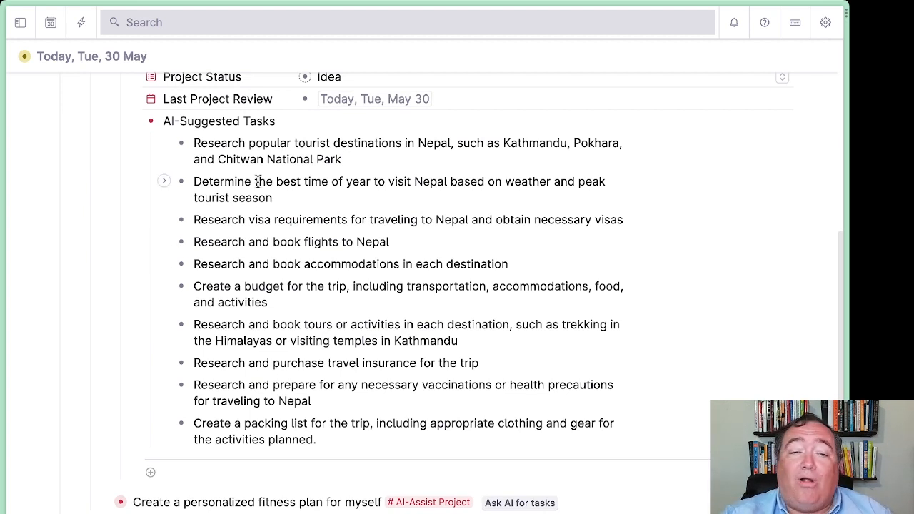
Apply the #task (T4T2) supertag to all the suggested tasks of the Nepal trip project at once.
{"action": "left_click_drag", "start_coordinate": [330, 437], "coordinate": [292, 169]}
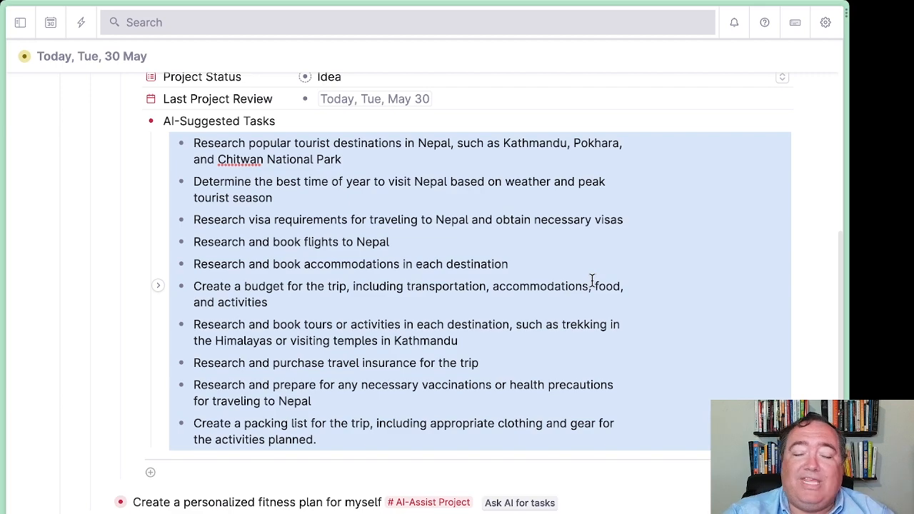
{"action": "type", "text": "#ta"}
{"action": "key", "text": "Return"}
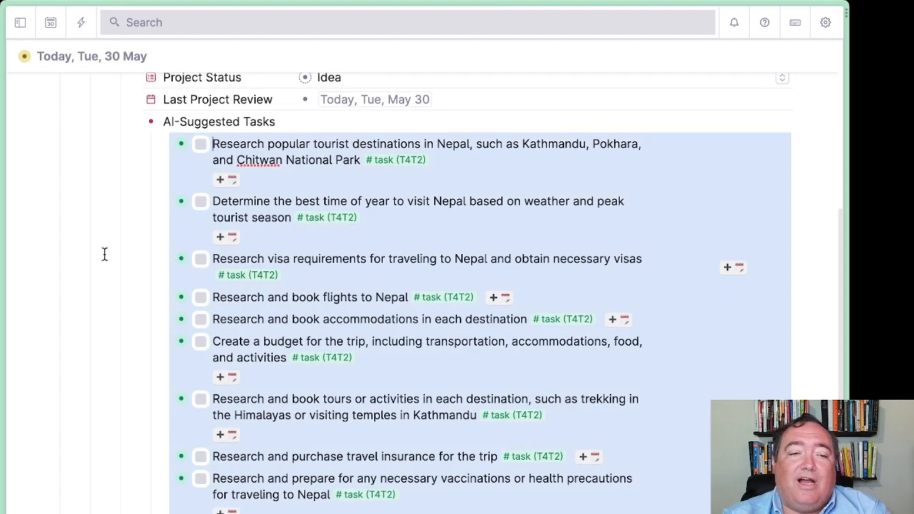
{"action": "left_click", "coordinate": [105, 254]}
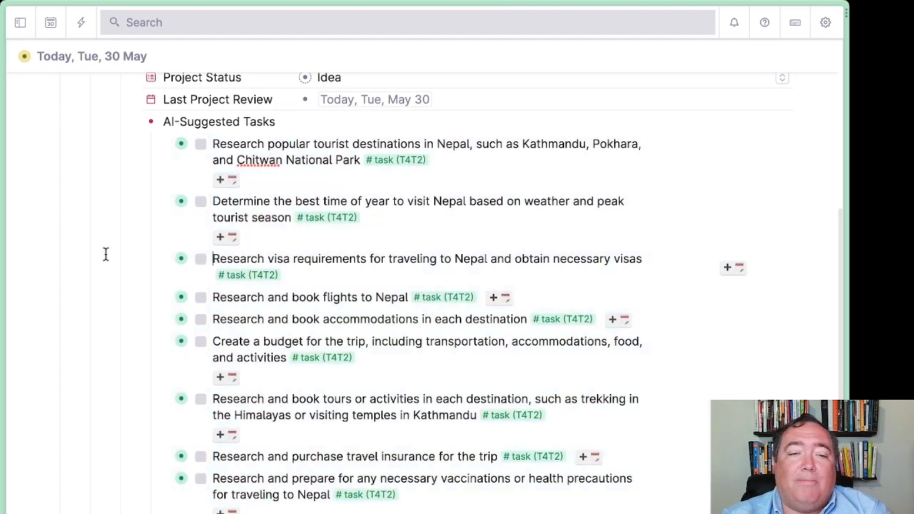
Expand the Nepal project's Project Dashboard, show the undated tasks below its calendar and dismiss the moved-event notification.
{"action": "scroll", "coordinate": [231, 245], "scroll_direction": "up", "scroll_amount": 5}
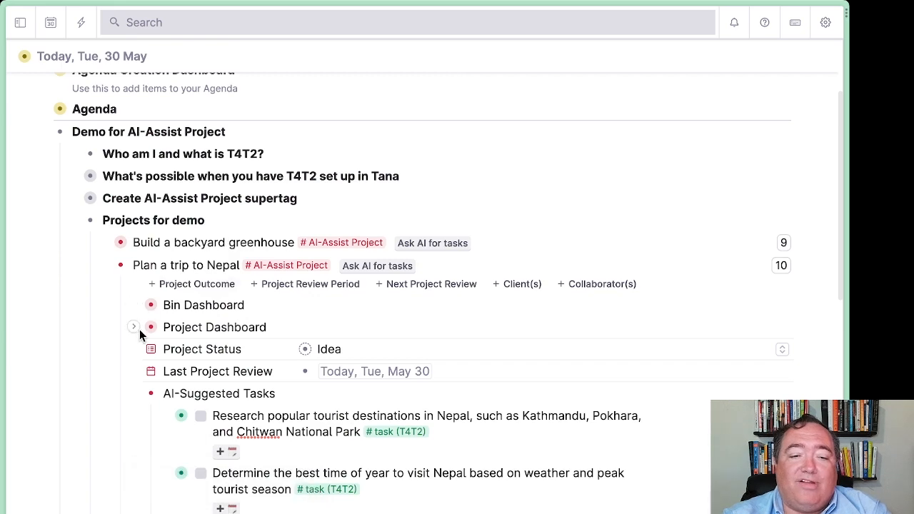
{"action": "left_click", "coordinate": [134, 327]}
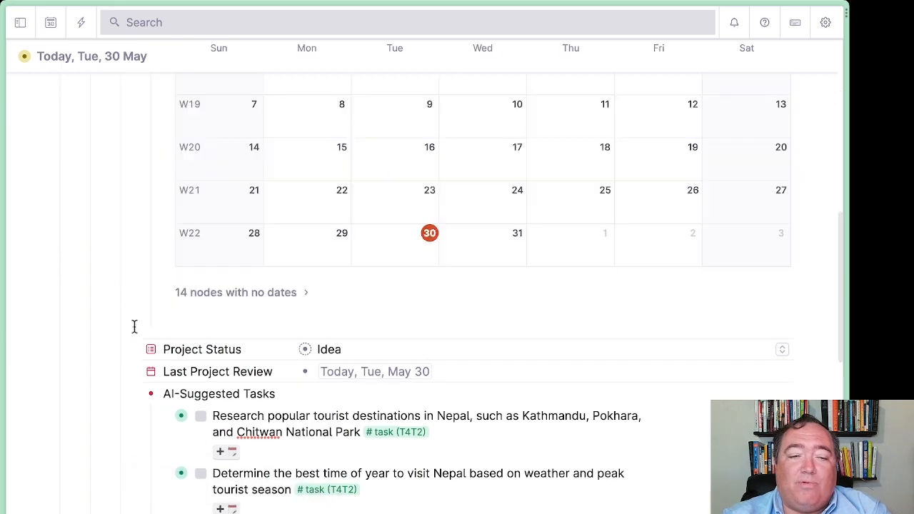
{"action": "left_click", "coordinate": [302, 294]}
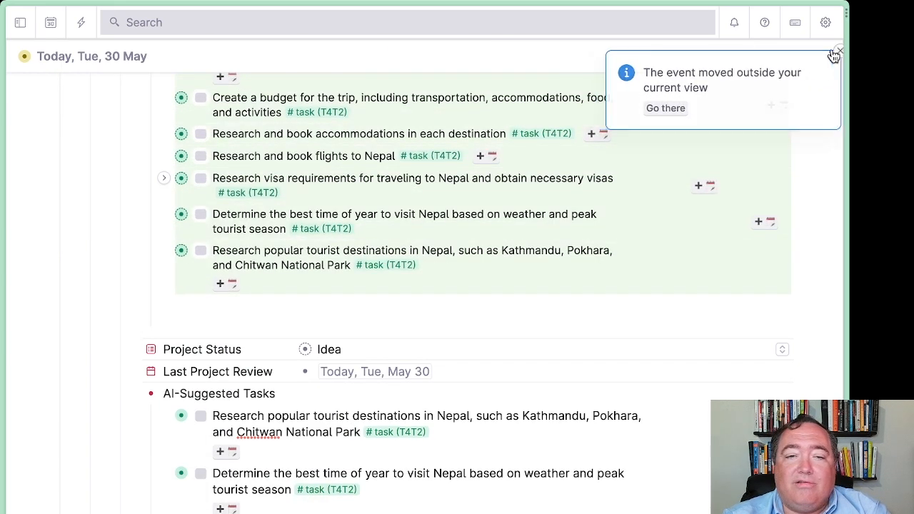
{"action": "left_click", "coordinate": [830, 51]}
{"action": "scroll", "coordinate": [744, 237], "scroll_direction": "up", "scroll_amount": 3}
{"action": "scroll", "coordinate": [744, 236], "scroll_direction": "up", "scroll_amount": 4}
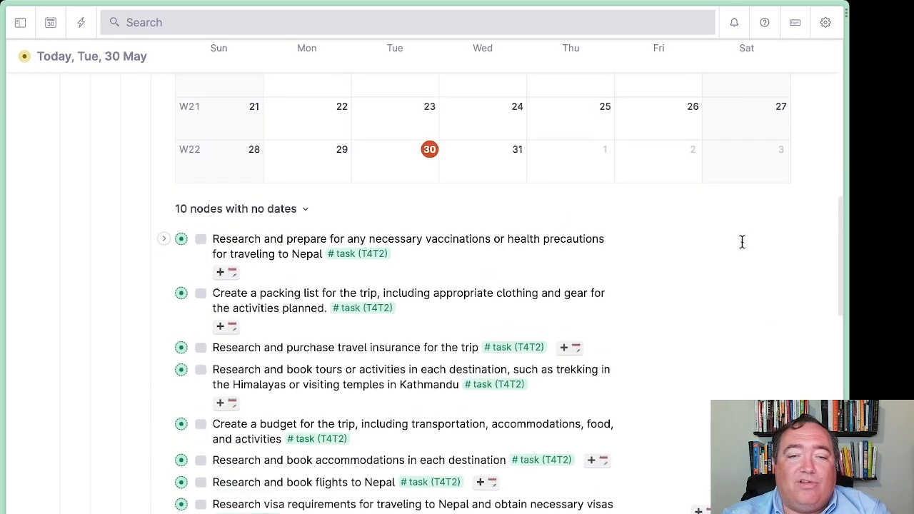
Schedule the vaccinations task on May 31, move the calendar to June 2023 and schedule the travel insurance task on June 6.
{"action": "left_click_drag", "start_coordinate": [181, 239], "coordinate": [452, 168]}
{"action": "scroll", "coordinate": [671, 172], "scroll_direction": "up", "scroll_amount": 5}
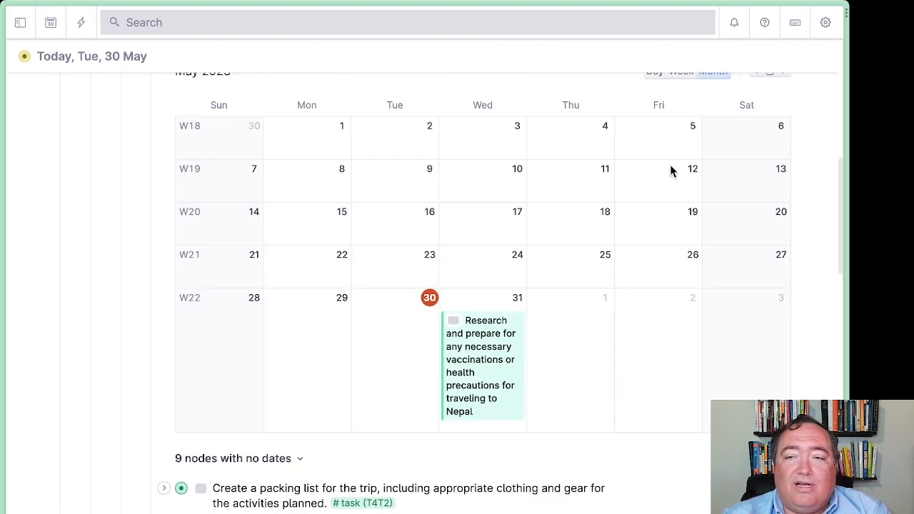
{"action": "left_click", "coordinate": [784, 140]}
{"action": "scroll", "coordinate": [524, 292], "scroll_direction": "down", "scroll_amount": 4}
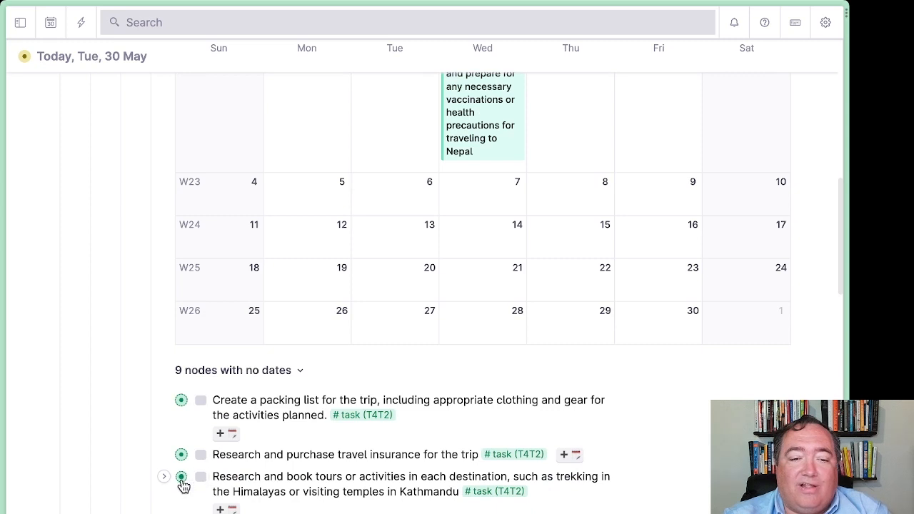
{"action": "left_click_drag", "start_coordinate": [181, 477], "coordinate": [388, 194]}
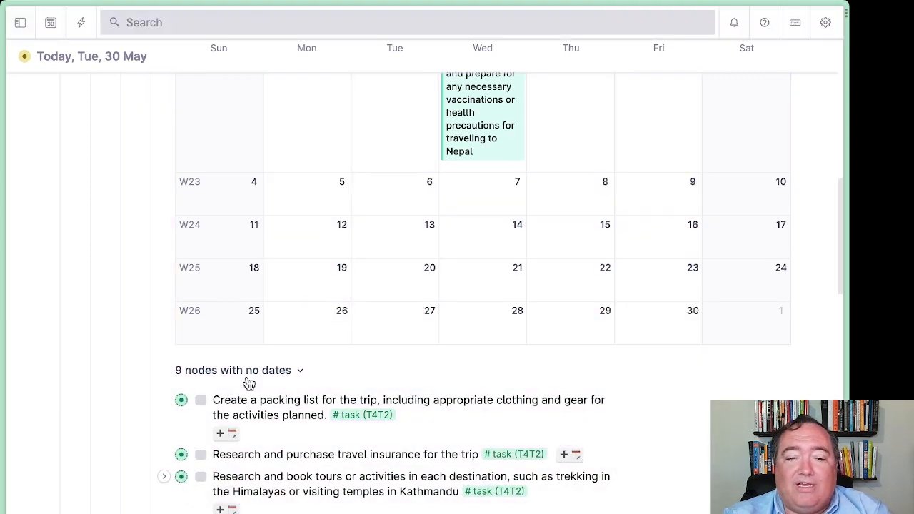
{"action": "left_click_drag", "start_coordinate": [181, 455], "coordinate": [370, 207]}
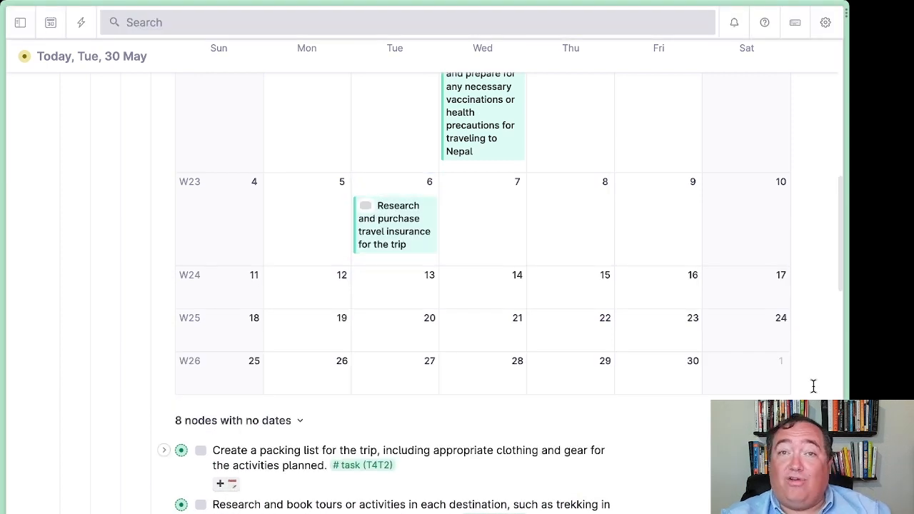
Collapse the Nepal project with its dashboard and expand the personalized fitness plan project down to its AI-Suggested Tasks.
{"action": "scroll", "coordinate": [789, 391], "scroll_direction": "up", "scroll_amount": 5}
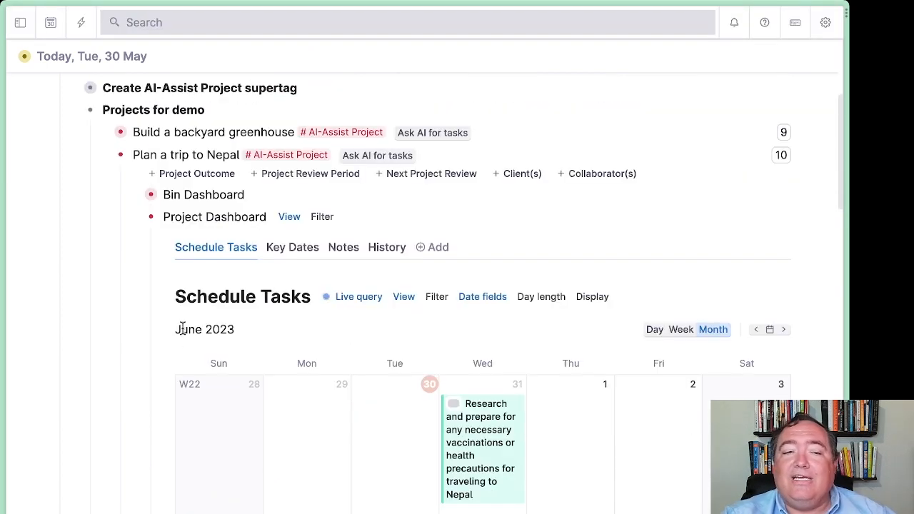
{"action": "left_click", "coordinate": [134, 217]}
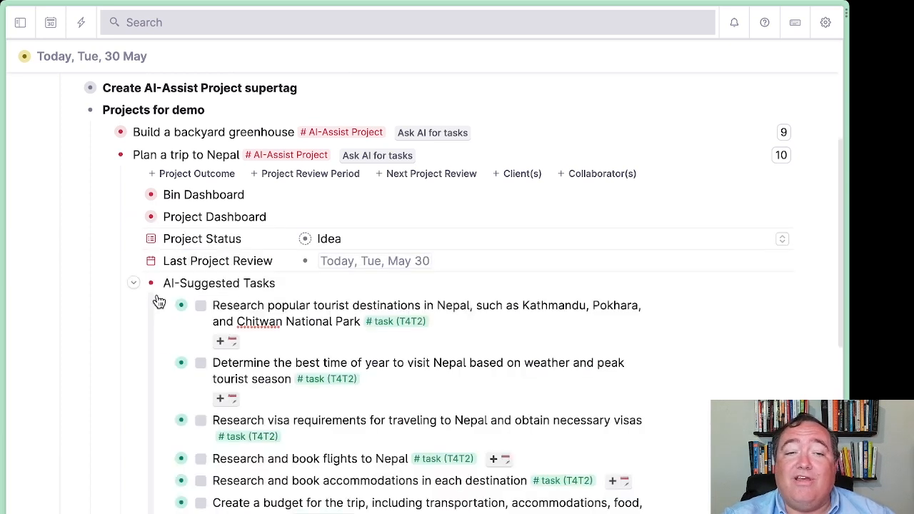
{"action": "left_click", "coordinate": [104, 155]}
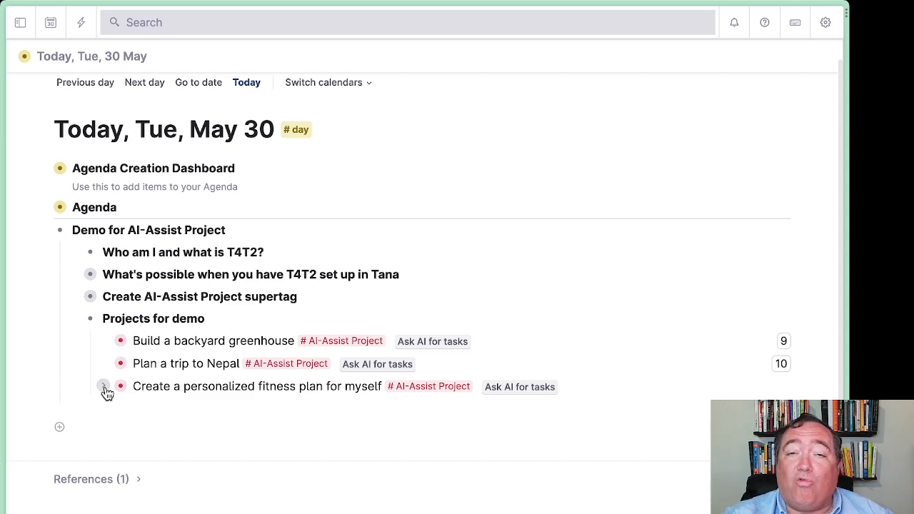
{"action": "left_click", "coordinate": [104, 388]}
{"action": "left_click", "coordinate": [135, 355]}
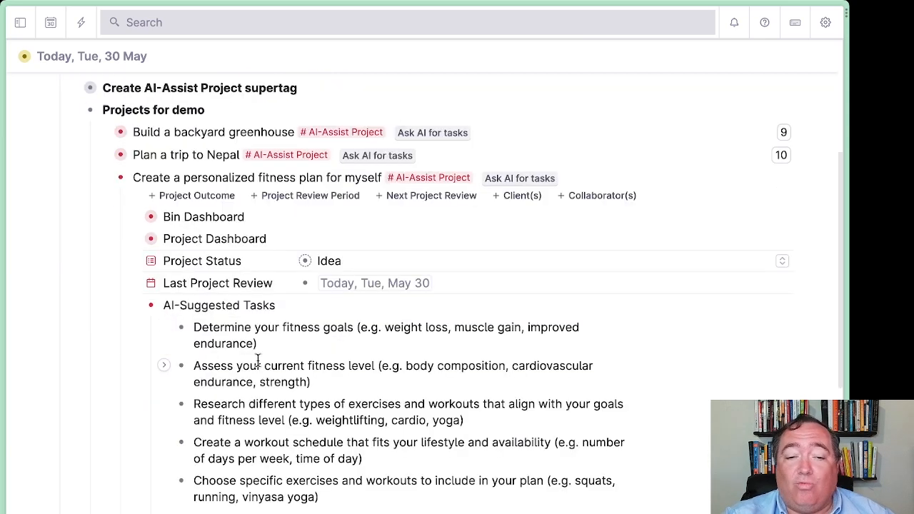
{"action": "scroll", "coordinate": [259, 353], "scroll_direction": "down", "scroll_amount": 4}
{"action": "scroll", "coordinate": [260, 344], "scroll_direction": "up", "scroll_amount": 1}
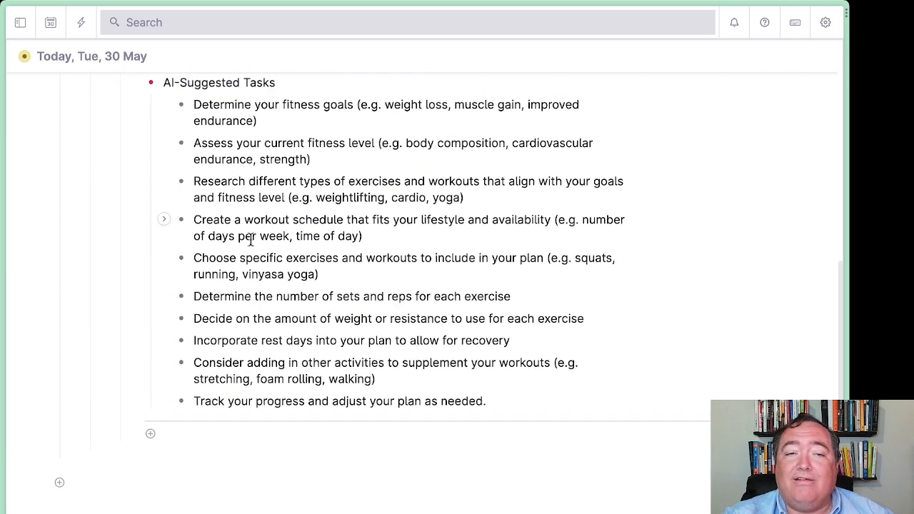
Apply the #task (T4T2) supertag to all the suggested tasks of the fitness plan project at once.
{"action": "left_click_drag", "start_coordinate": [250, 100], "coordinate": [486, 400]}
{"action": "type", "text": "# "}
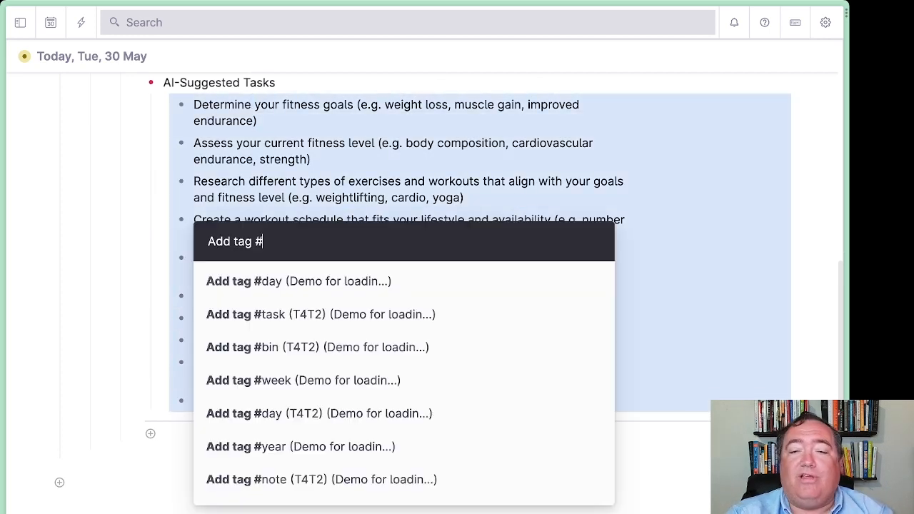
{"action": "type", "text": "tas"}
{"action": "key", "text": "Return"}
Expand the fitness plan's Project Dashboard and show the undated tasks below the Schedule Tasks calendar.
{"action": "scroll", "coordinate": [503, 203], "scroll_direction": "up", "scroll_amount": 3}
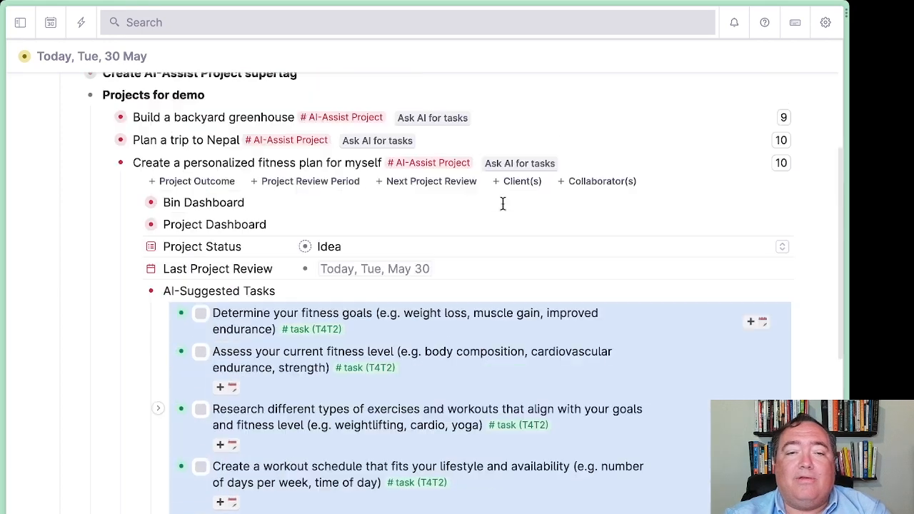
{"action": "scroll", "coordinate": [503, 203], "scroll_direction": "up", "scroll_amount": 1}
{"action": "left_click", "coordinate": [134, 243]}
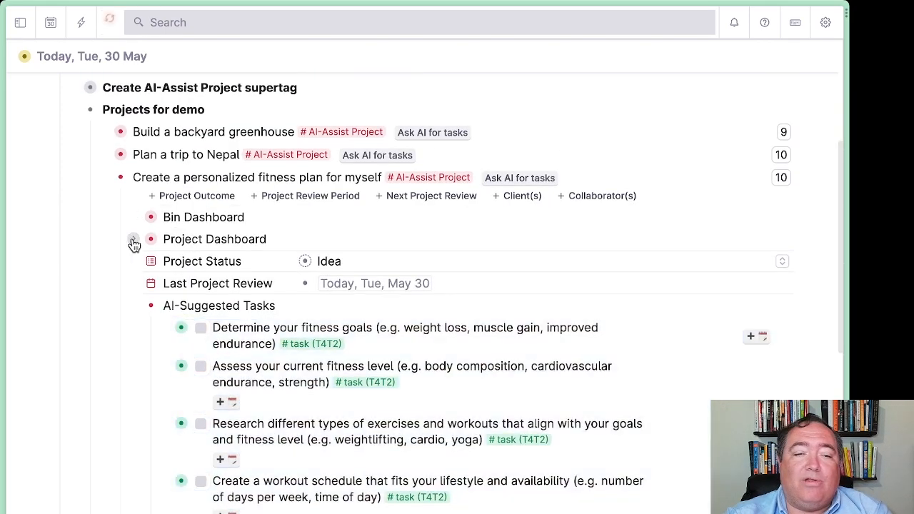
{"action": "scroll", "coordinate": [242, 300], "scroll_direction": "down", "scroll_amount": 5}
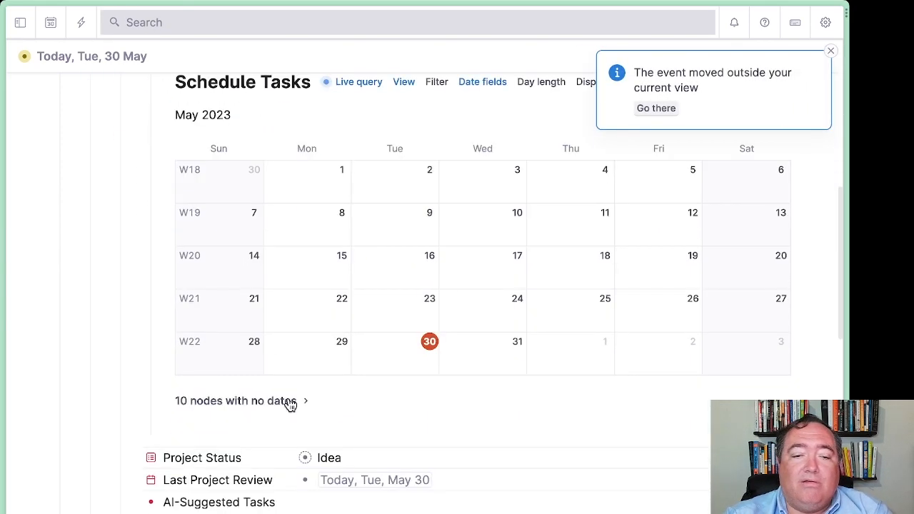
{"action": "left_click", "coordinate": [302, 401]}
{"action": "scroll", "coordinate": [296, 412], "scroll_direction": "down", "scroll_amount": 2}
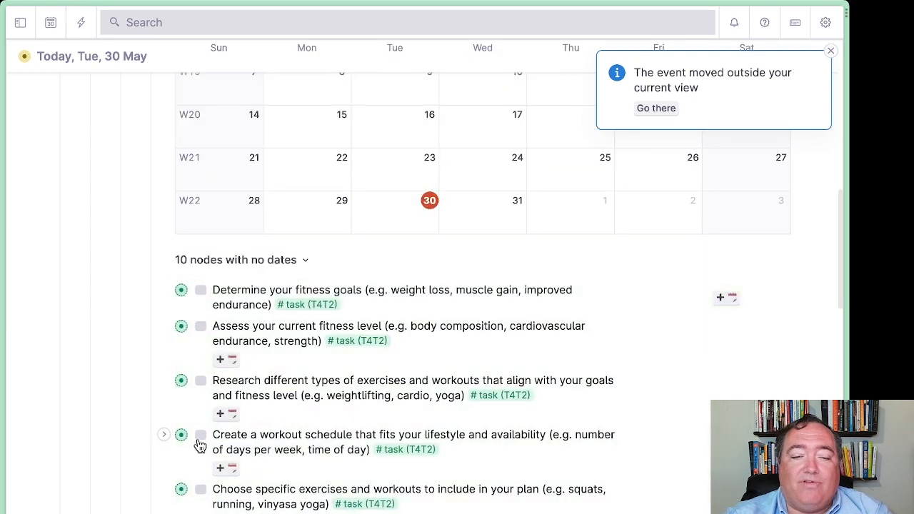
Schedule the workout schedule task on June 1, the fitness level assessment on June 27 and the specific exercises task on June 14.
{"action": "left_click_drag", "start_coordinate": [181, 434], "coordinate": [608, 222]}
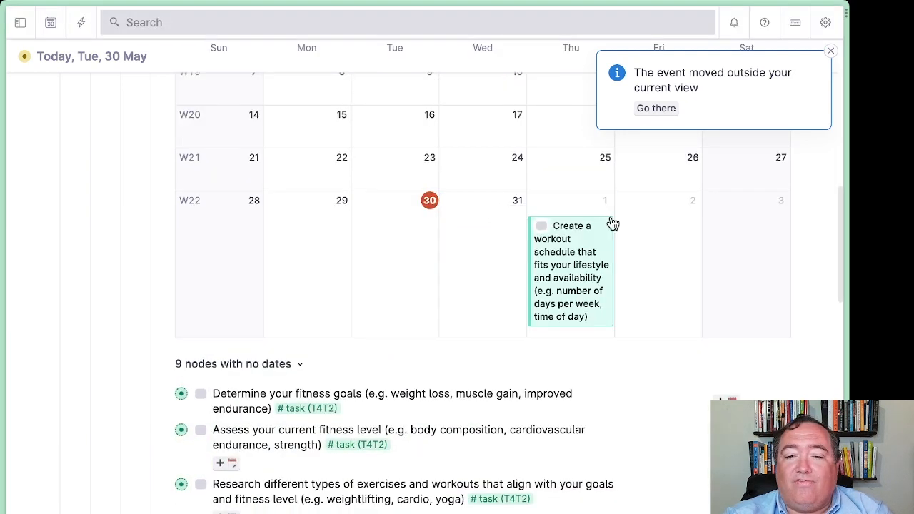
{"action": "left_click", "coordinate": [831, 51]}
{"action": "scroll", "coordinate": [803, 121], "scroll_direction": "up", "scroll_amount": 2}
{"action": "scroll", "coordinate": [383, 300], "scroll_direction": "down", "scroll_amount": 5}
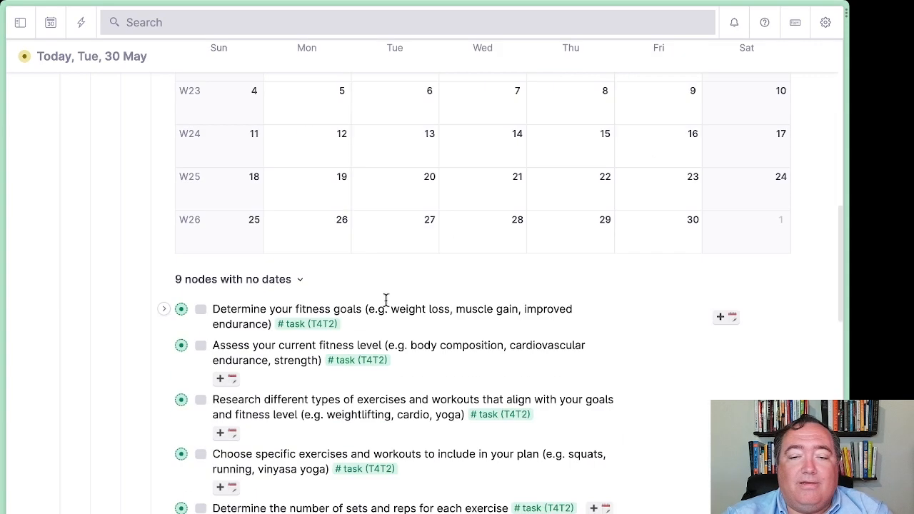
{"action": "left_click_drag", "start_coordinate": [182, 346], "coordinate": [365, 225]}
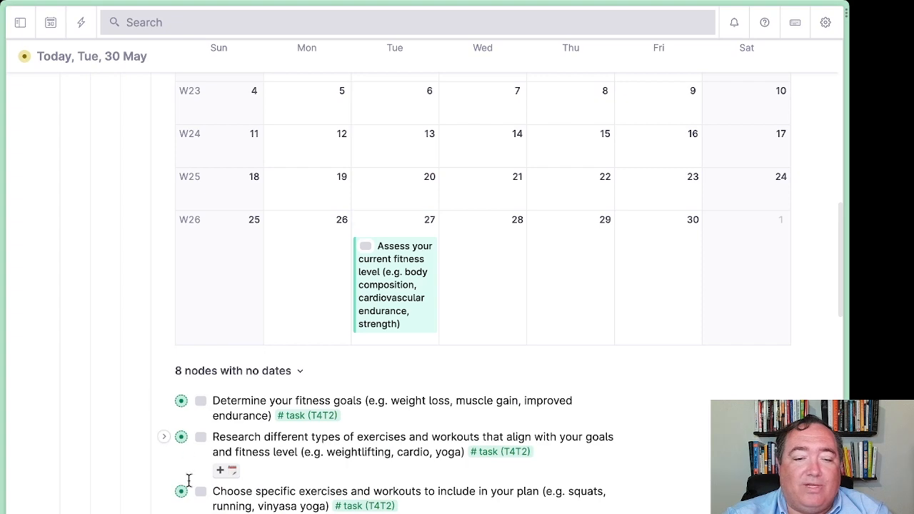
{"action": "left_click_drag", "start_coordinate": [182, 492], "coordinate": [486, 162]}
Go to the Thu, Jun 1 day page and check its Agenda Assembly for the workout schedule task.
{"action": "scroll", "coordinate": [517, 315], "scroll_direction": "up", "scroll_amount": 5}
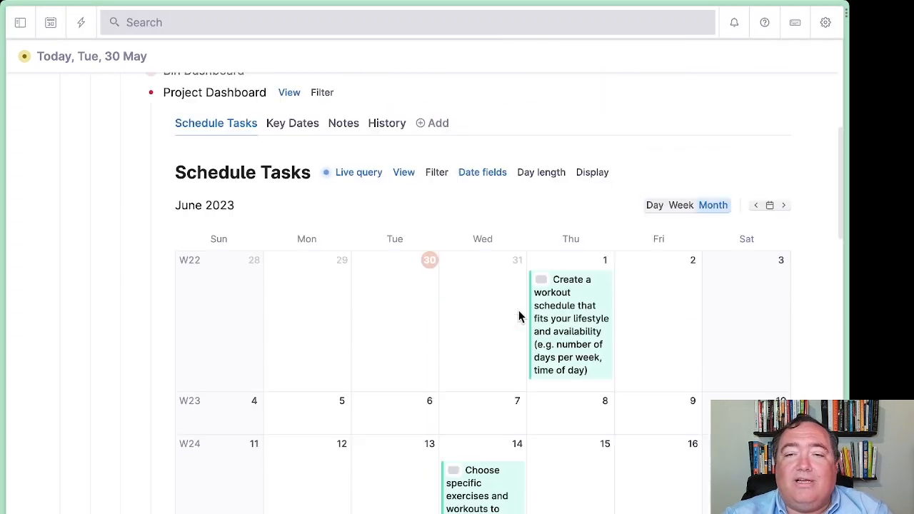
{"action": "scroll", "coordinate": [516, 315], "scroll_direction": "up", "scroll_amount": 6}
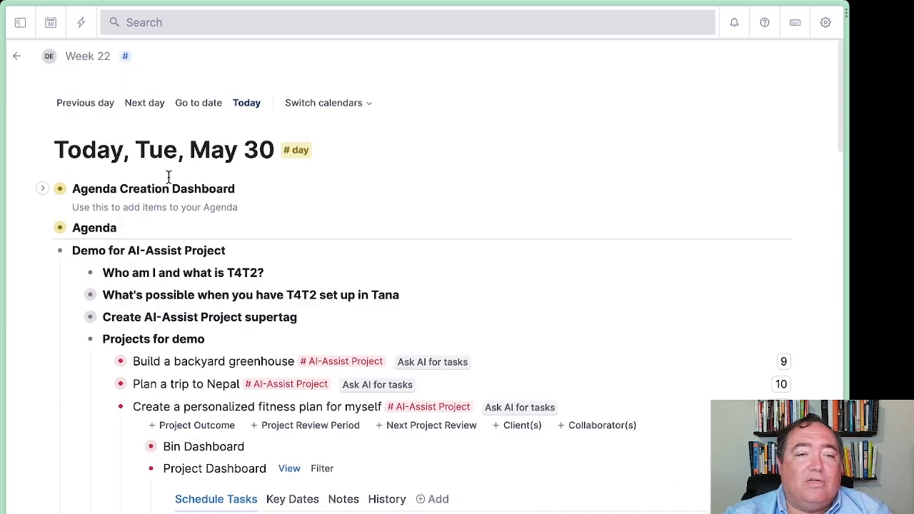
{"action": "left_click", "coordinate": [157, 107]}
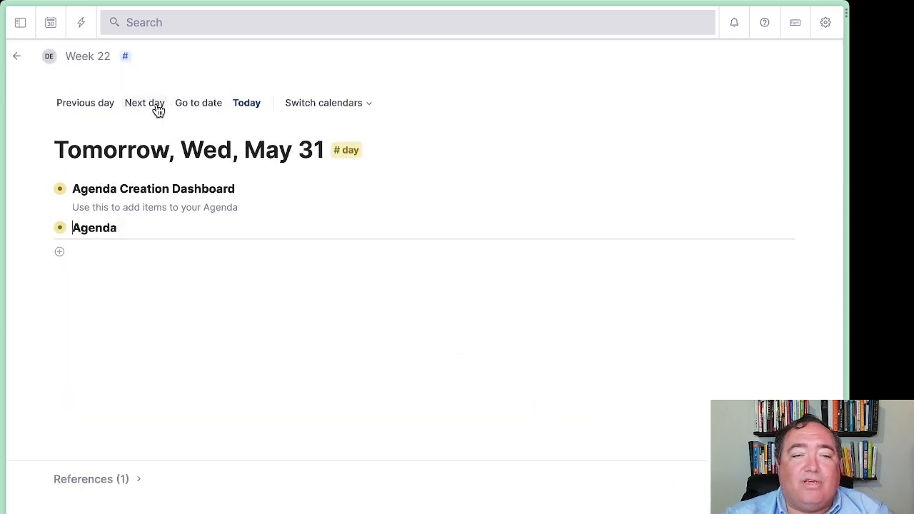
{"action": "left_click", "coordinate": [157, 108]}
{"action": "left_click", "coordinate": [43, 230]}
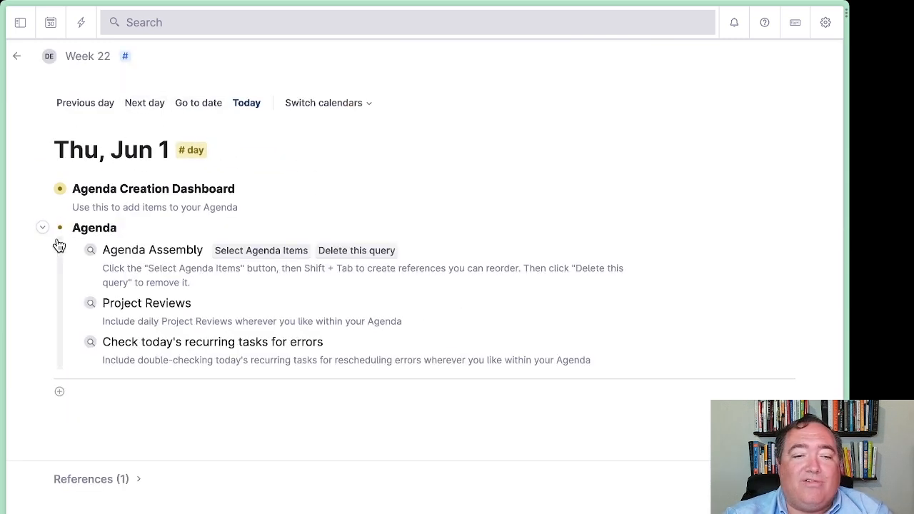
{"action": "left_click", "coordinate": [72, 250]}
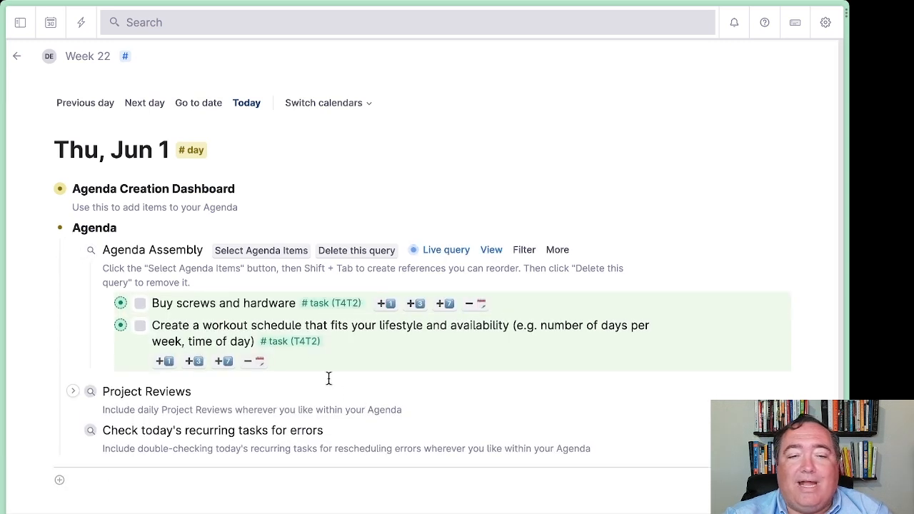
Postpone the workout schedule task on June 1 by one day and check for it in the Fri, Jun 2 Agenda.
{"action": "left_click_drag", "start_coordinate": [238, 325], "coordinate": [280, 325]}
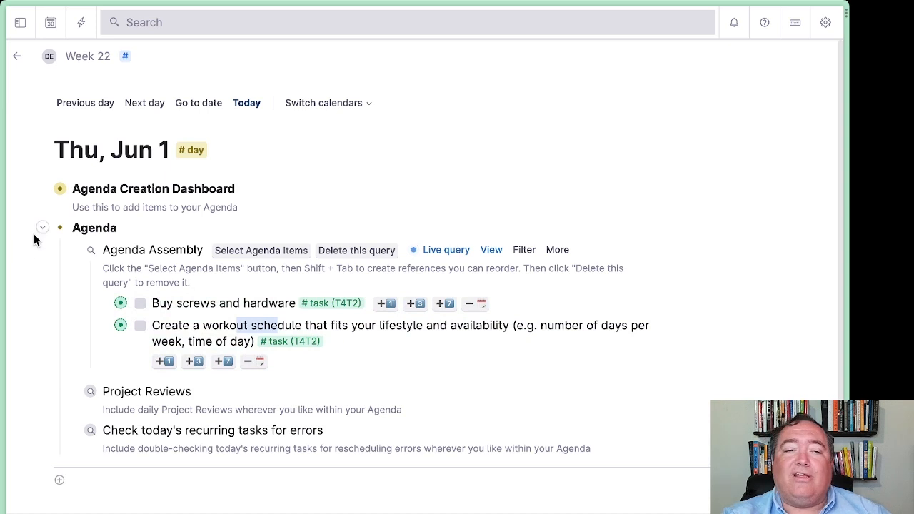
{"action": "left_click", "coordinate": [165, 361]}
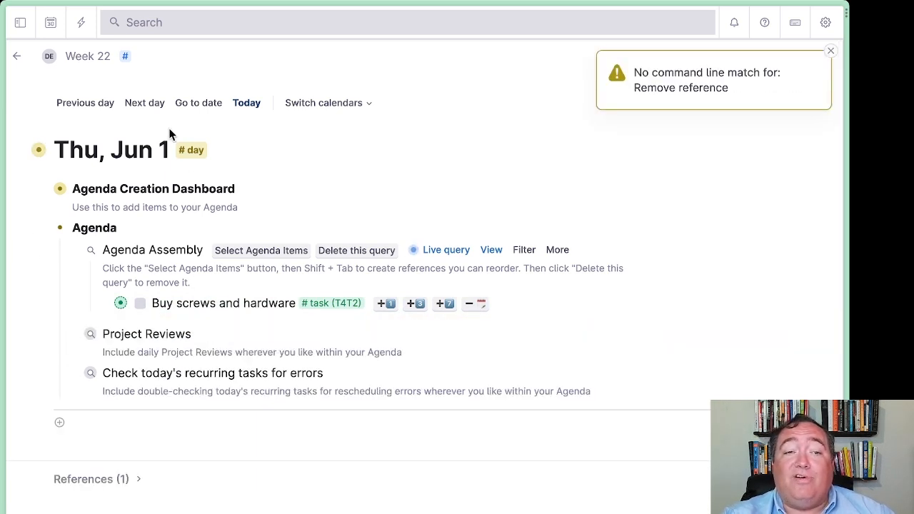
{"action": "left_click", "coordinate": [156, 105]}
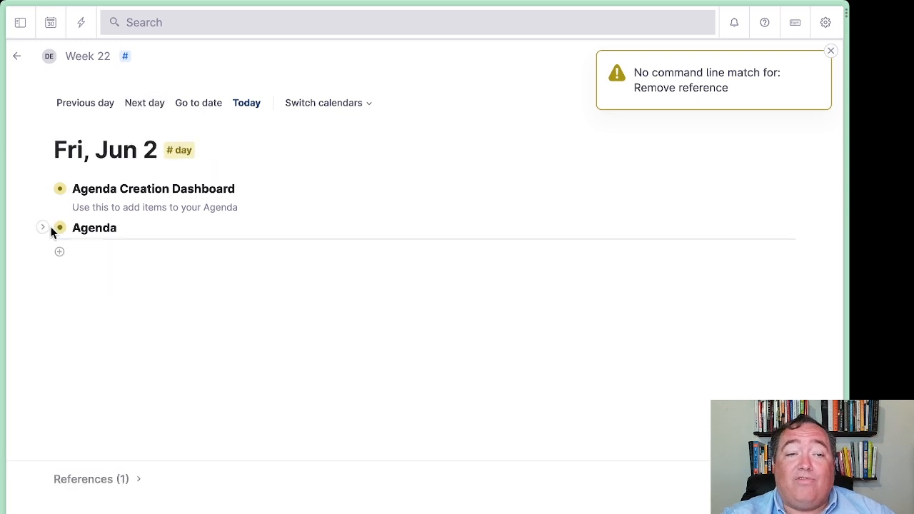
{"action": "left_click", "coordinate": [44, 229]}
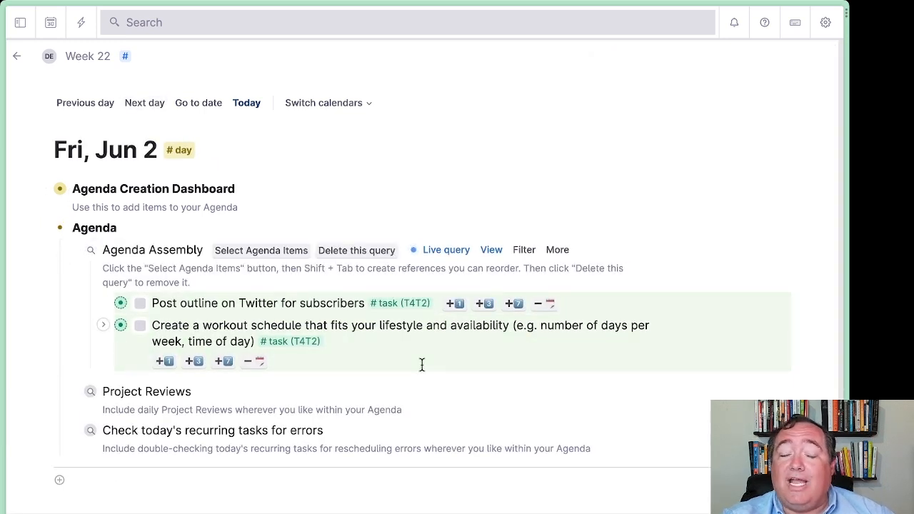
Return to today's day page and collapse the Projects for demo section.
{"action": "mouse_move", "coordinate": [3, 242]}
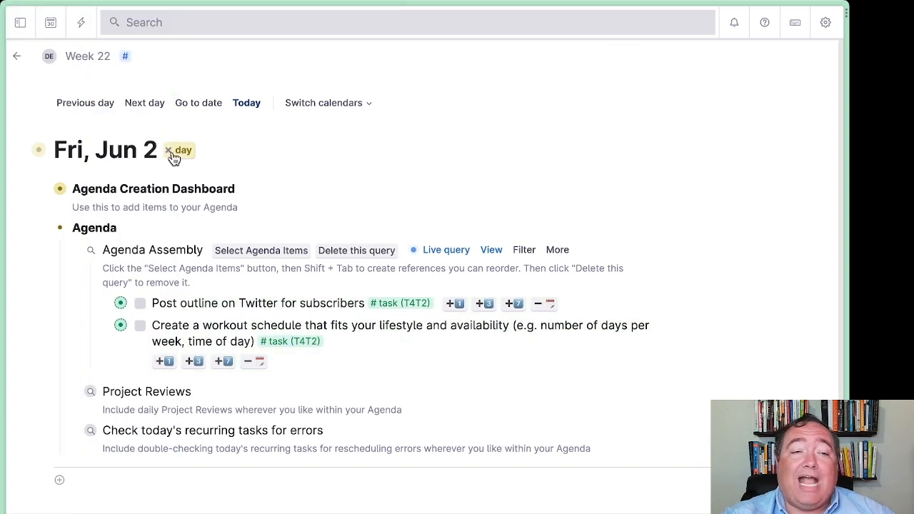
{"action": "left_click", "coordinate": [245, 105]}
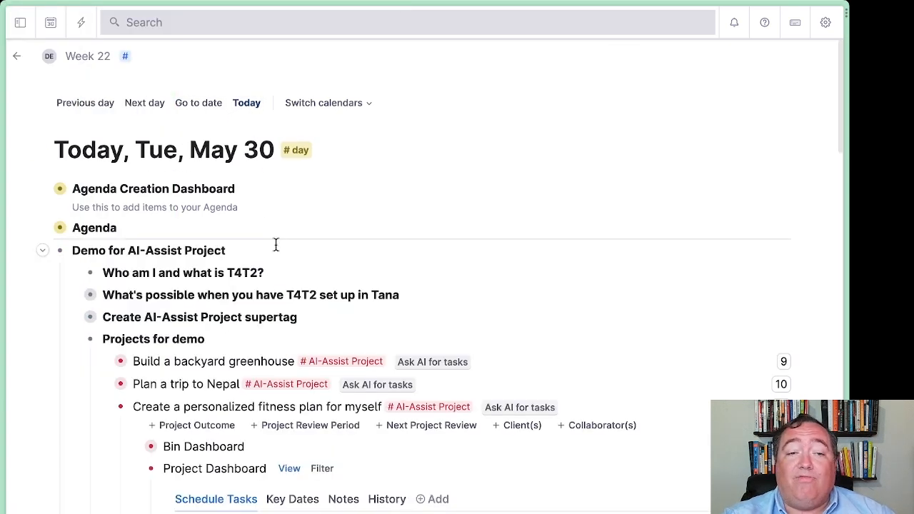
{"action": "left_click", "coordinate": [74, 340]}
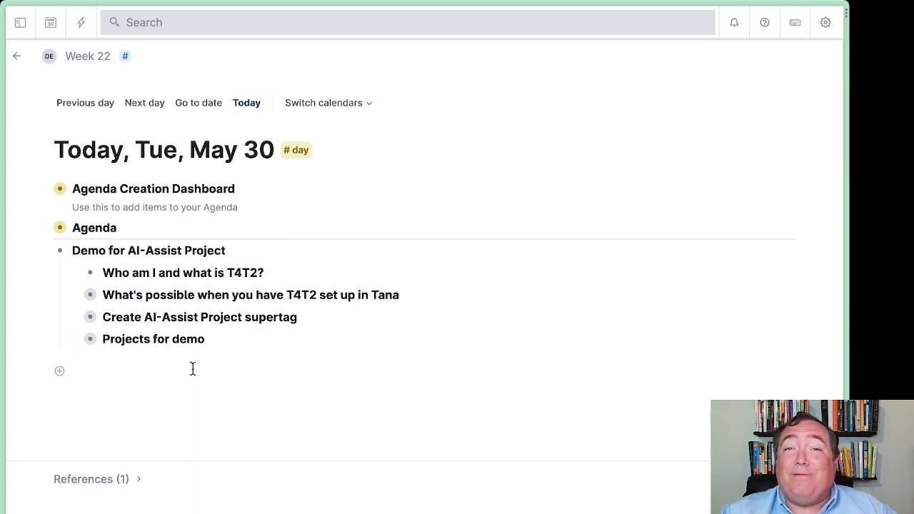